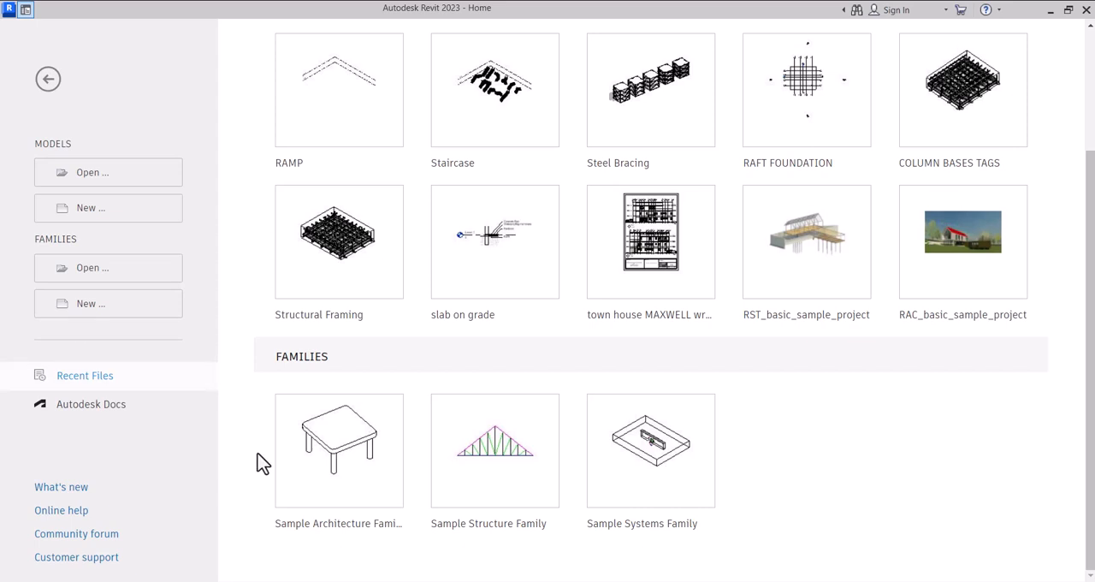
Open the recent RAMP project and display its East elevation
{"action": "scroll", "coordinate": [379, 287], "scroll_direction": "up", "scroll_amount": 3}
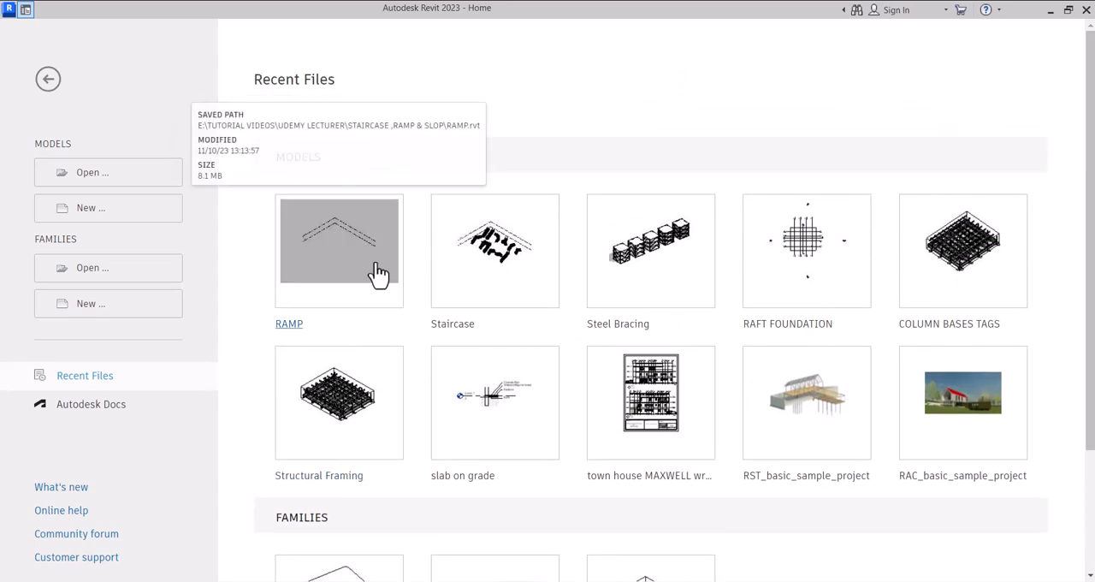
{"action": "left_click", "coordinate": [291, 324]}
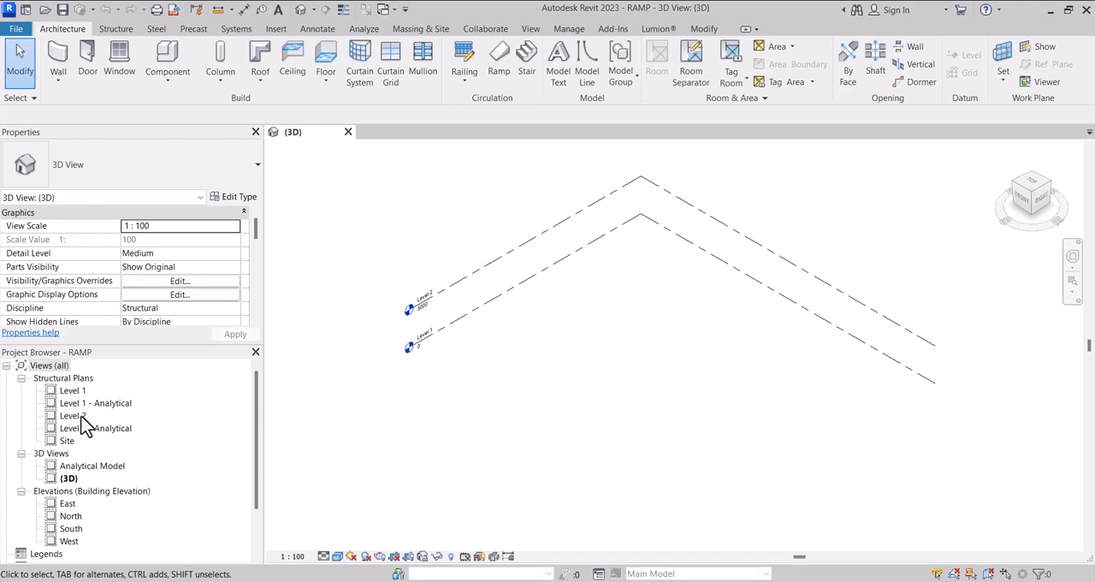
{"action": "double_click", "coordinate": [68, 503]}
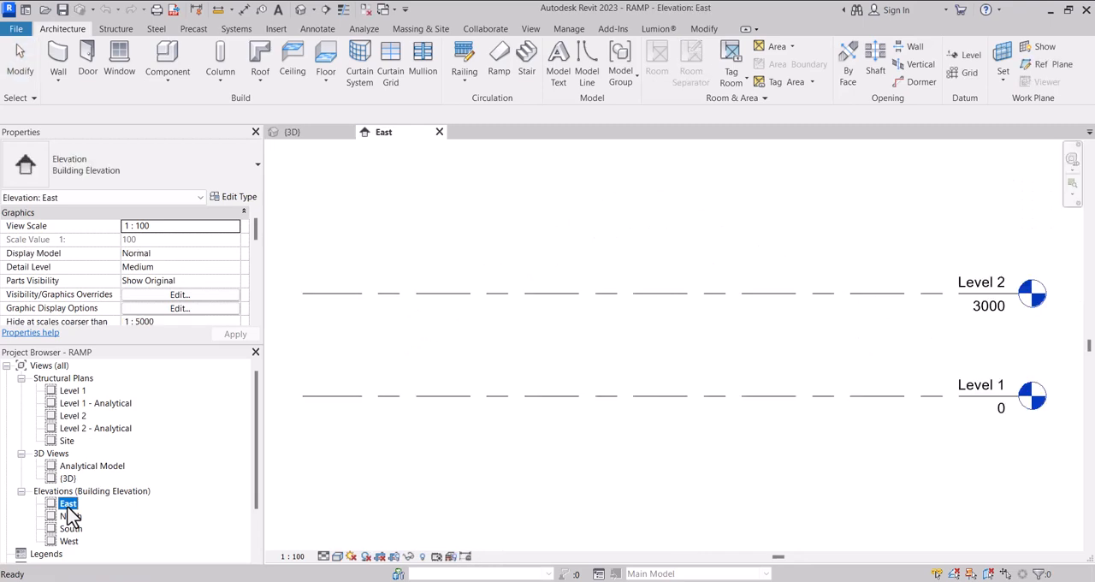
Copy the Level 1 line vertically upward by 1000 mm in the East elevation
{"action": "scroll", "coordinate": [459, 403], "scroll_direction": "down", "scroll_amount": 2}
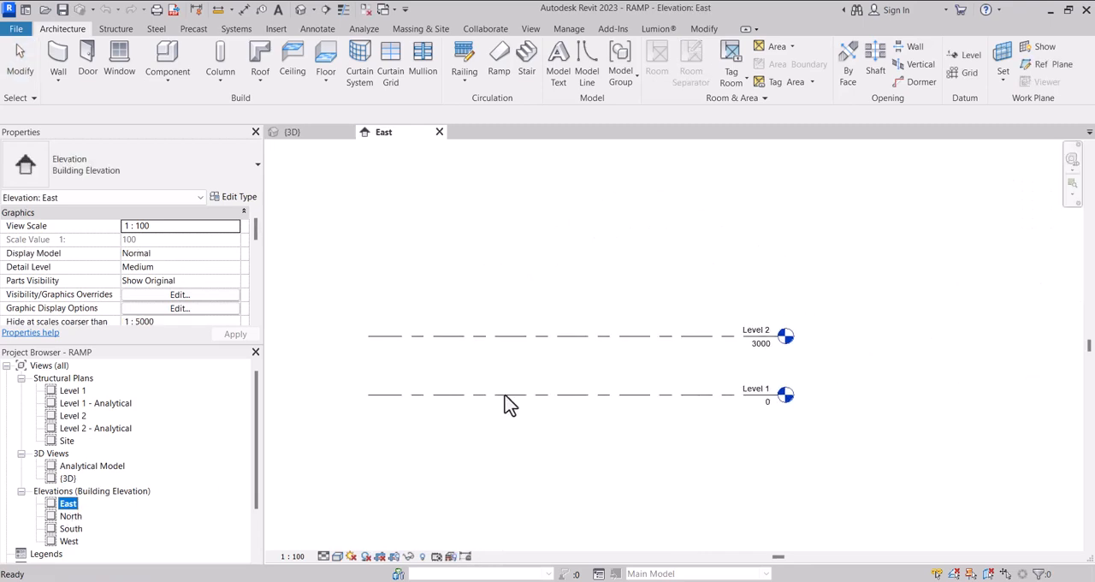
{"action": "scroll", "coordinate": [725, 395], "scroll_direction": "up", "scroll_amount": 1}
{"action": "left_click", "coordinate": [754, 398]}
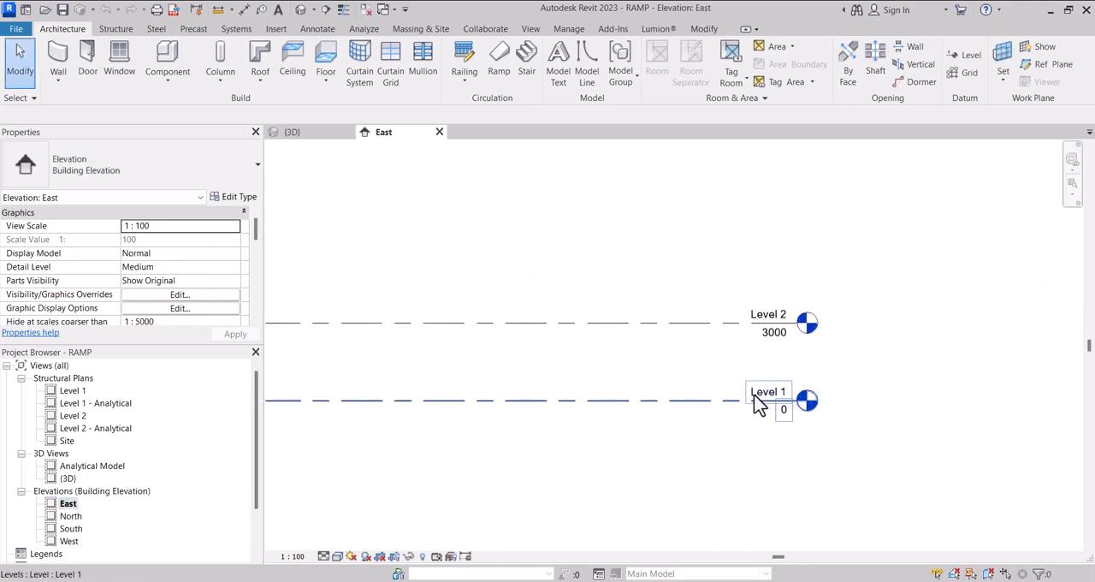
{"action": "left_click", "coordinate": [755, 398]}
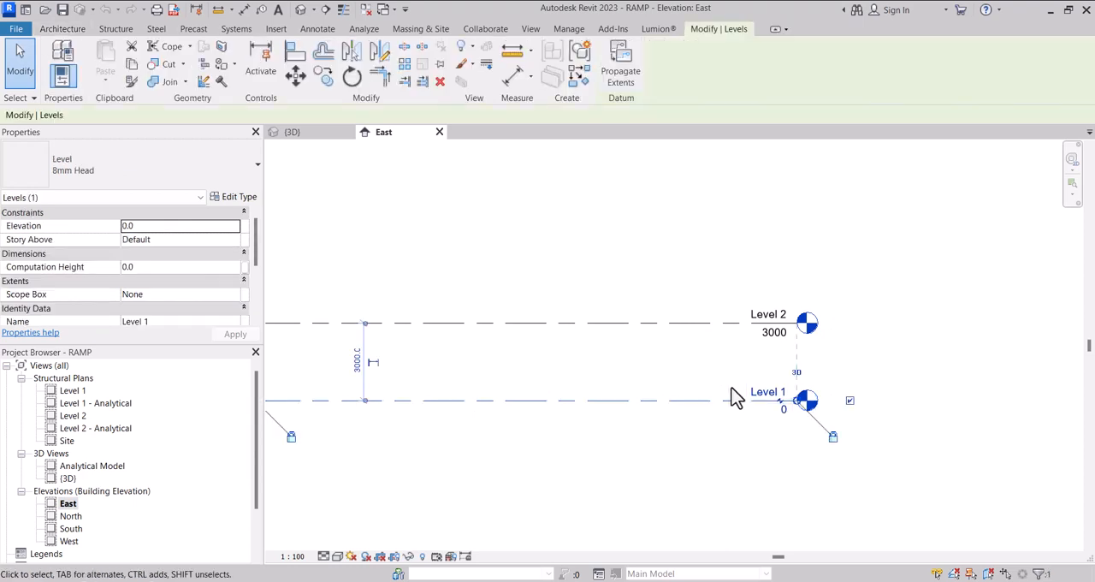
{"action": "scroll", "coordinate": [572, 384], "scroll_direction": "down", "scroll_amount": 2}
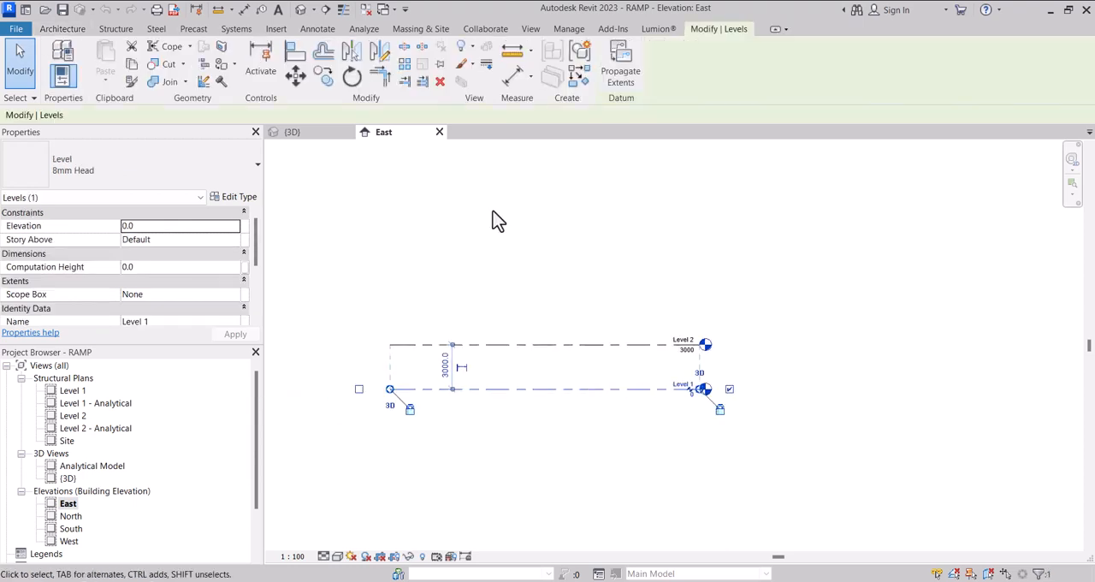
{"action": "left_click", "coordinate": [322, 78]}
{"action": "scroll", "coordinate": [627, 411], "scroll_direction": "up", "scroll_amount": 2}
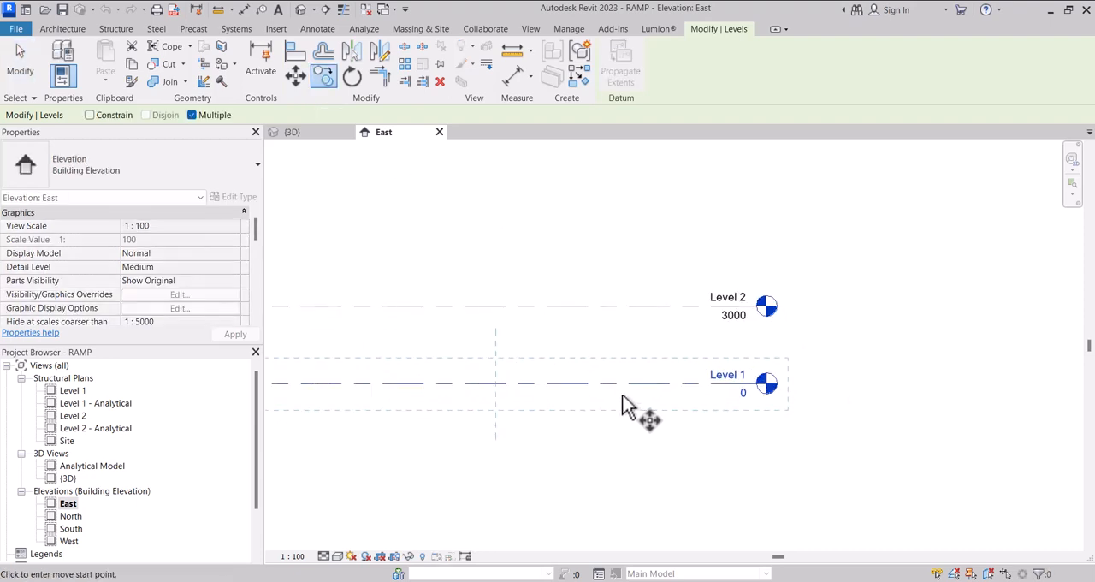
{"action": "left_click", "coordinate": [618, 383]}
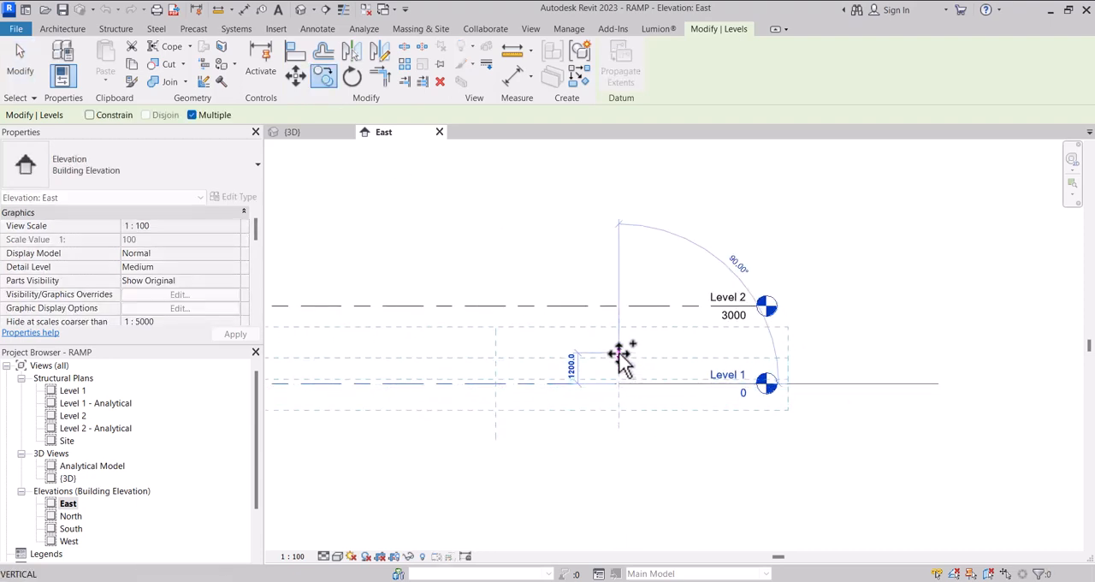
{"action": "left_click", "coordinate": [619, 360]}
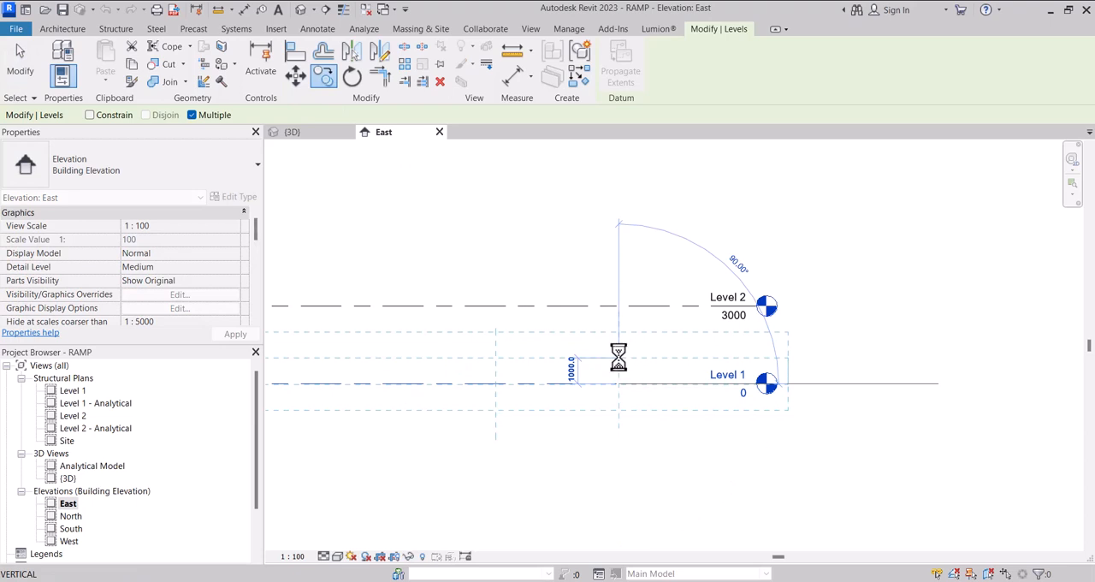
{"action": "key", "text": "Escape"}
{"action": "key", "text": "Escape"}
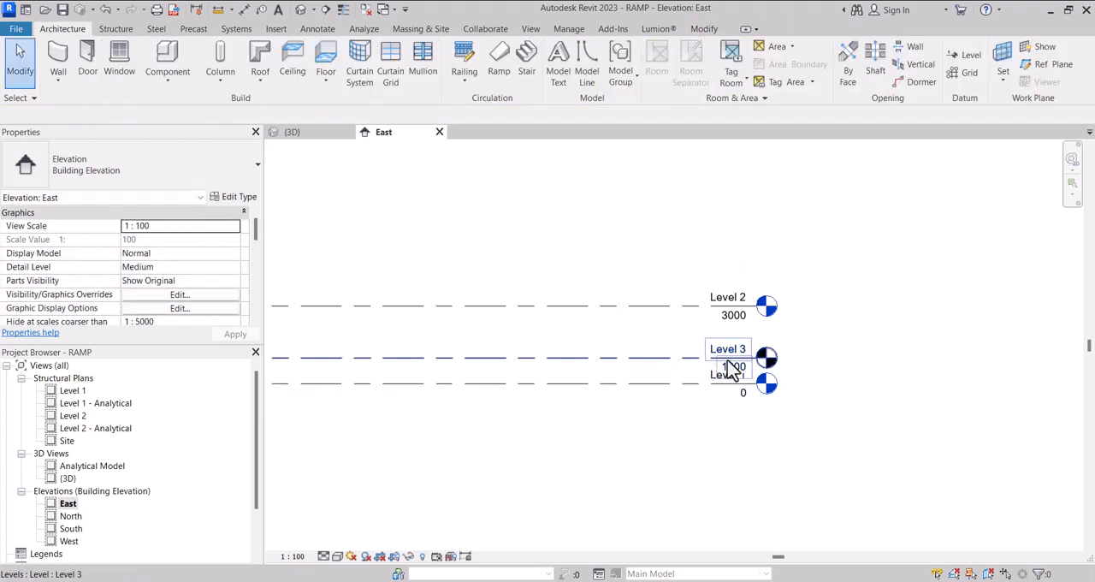
Rename the copied level at elevation 1000 as 1A
{"action": "scroll", "coordinate": [728, 358], "scroll_direction": "up", "scroll_amount": 2}
{"action": "scroll", "coordinate": [741, 342], "scroll_direction": "up", "scroll_amount": 1}
{"action": "left_click", "coordinate": [739, 343]}
{"action": "left_click", "coordinate": [737, 345]}
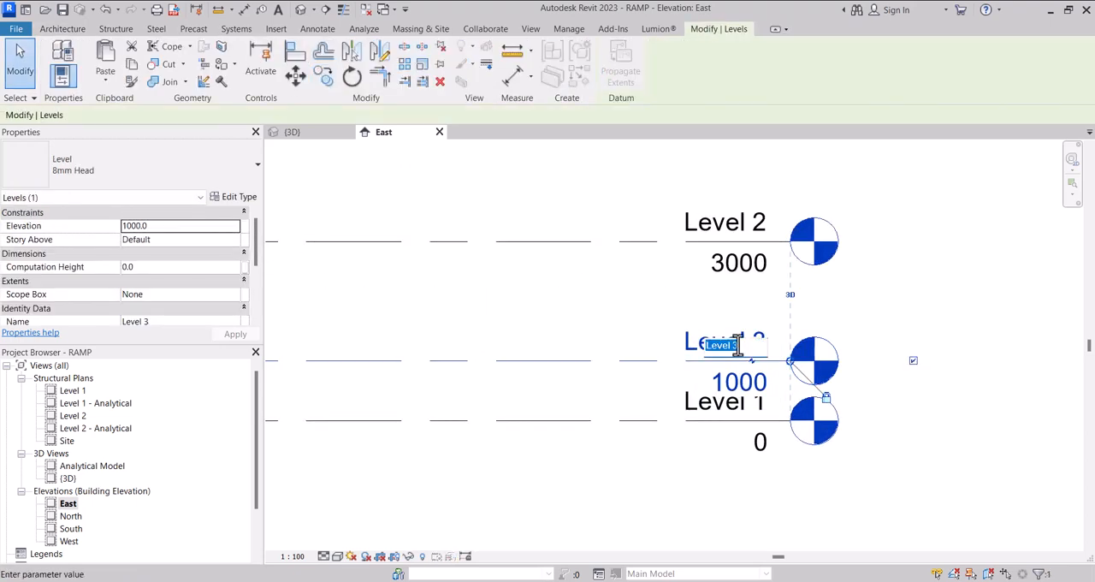
{"action": "type", "text": "1A"}
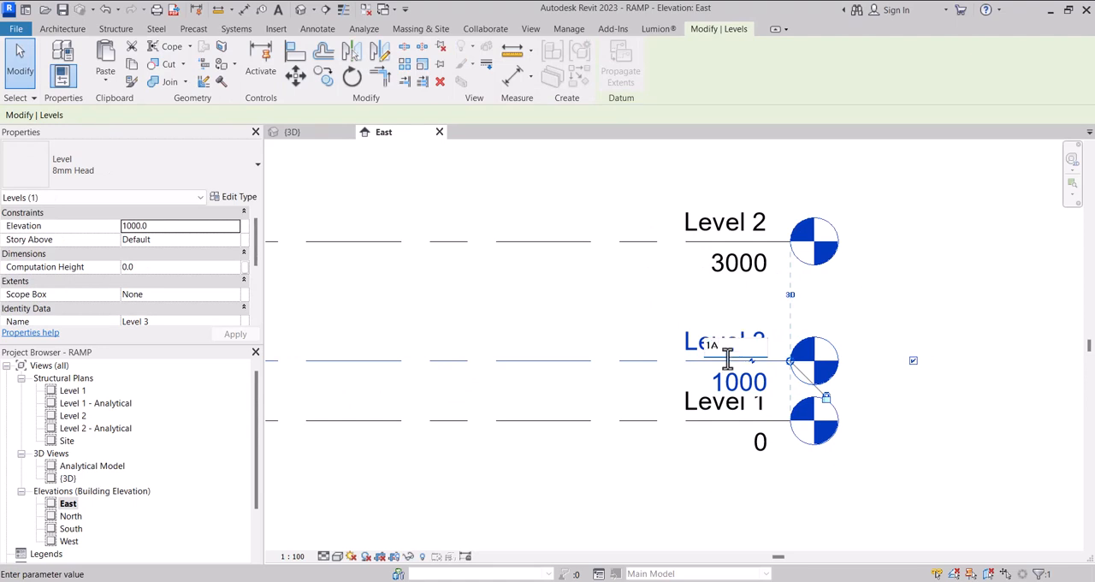
{"action": "left_click", "coordinate": [519, 318]}
{"action": "scroll", "coordinate": [605, 320], "scroll_direction": "down", "scroll_amount": 2}
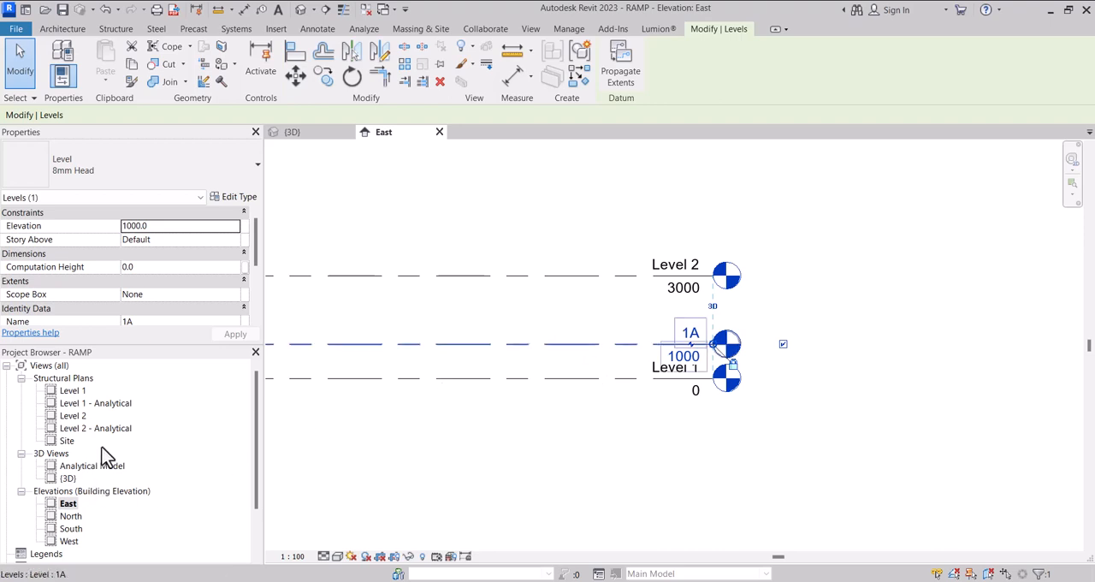
Start a ramp in the Level 1 structural plan with base level Level 1 and top level 1A
{"action": "double_click", "coordinate": [68, 393]}
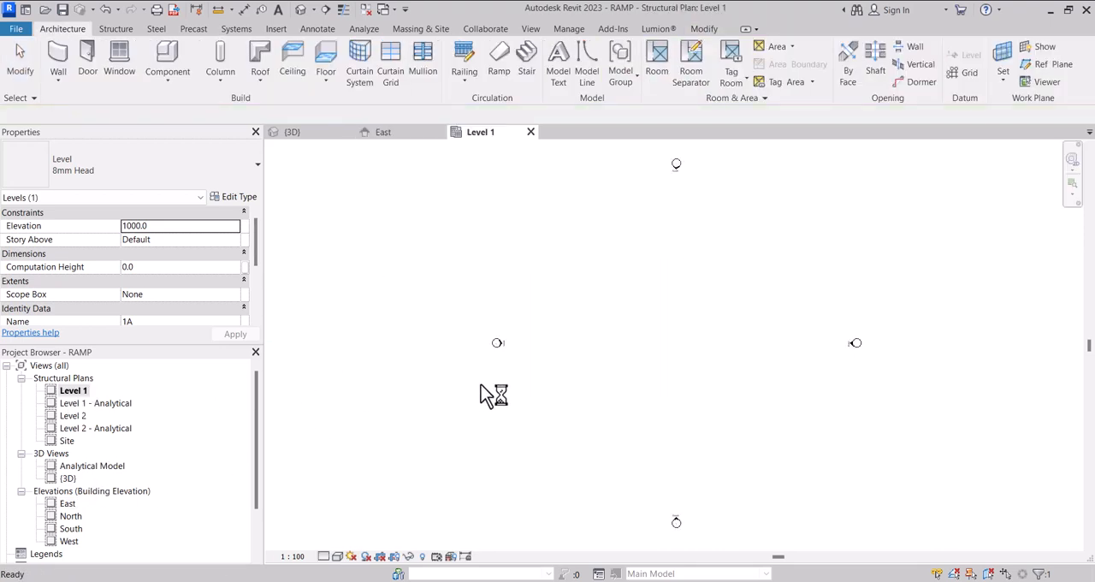
{"action": "scroll", "coordinate": [417, 377], "scroll_direction": "down", "scroll_amount": 2}
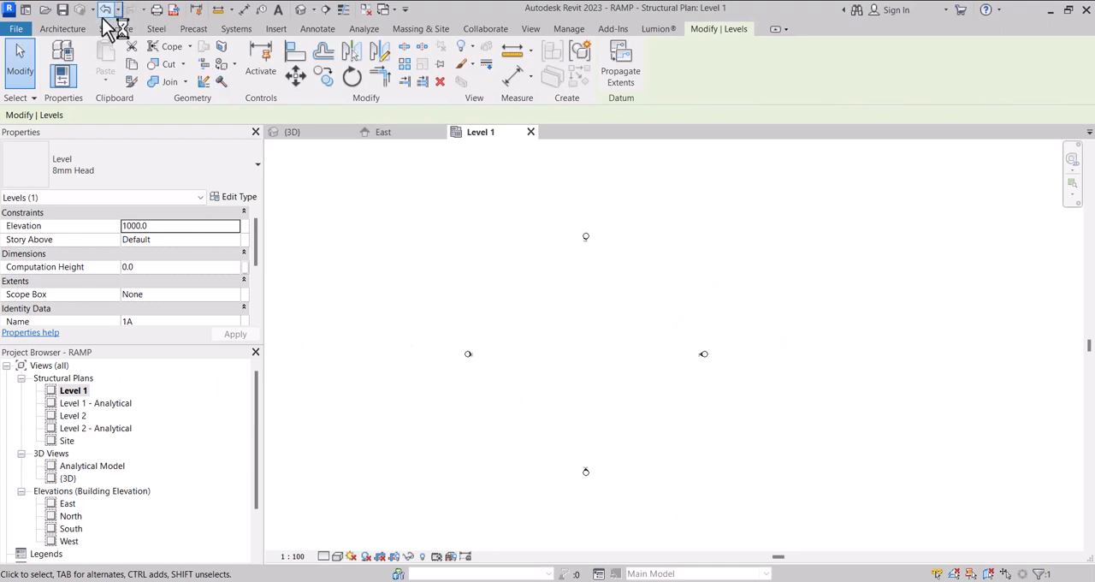
{"action": "left_click", "coordinate": [75, 31]}
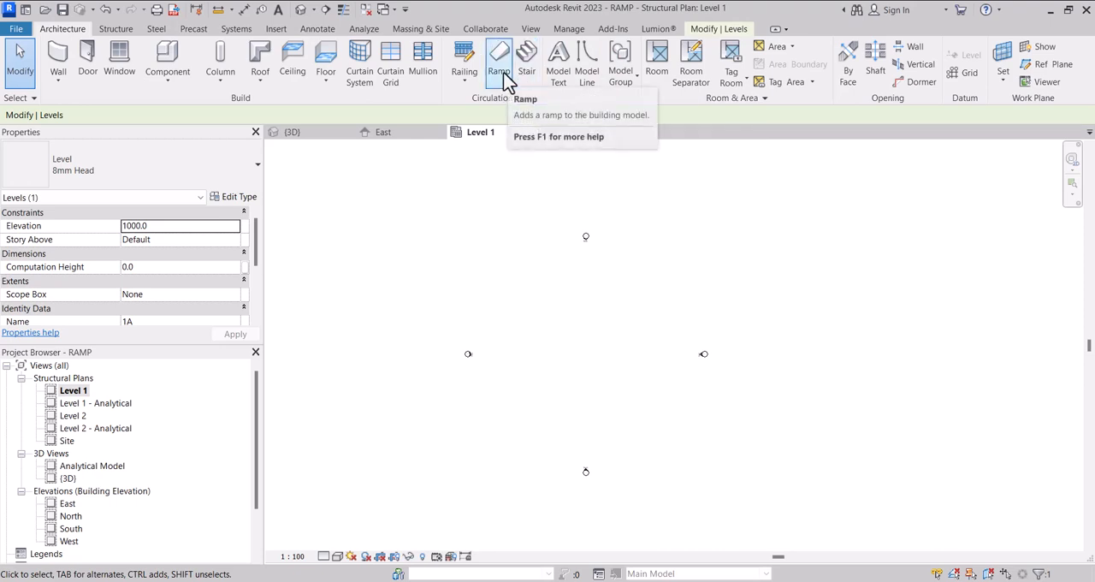
{"action": "left_click", "coordinate": [504, 77]}
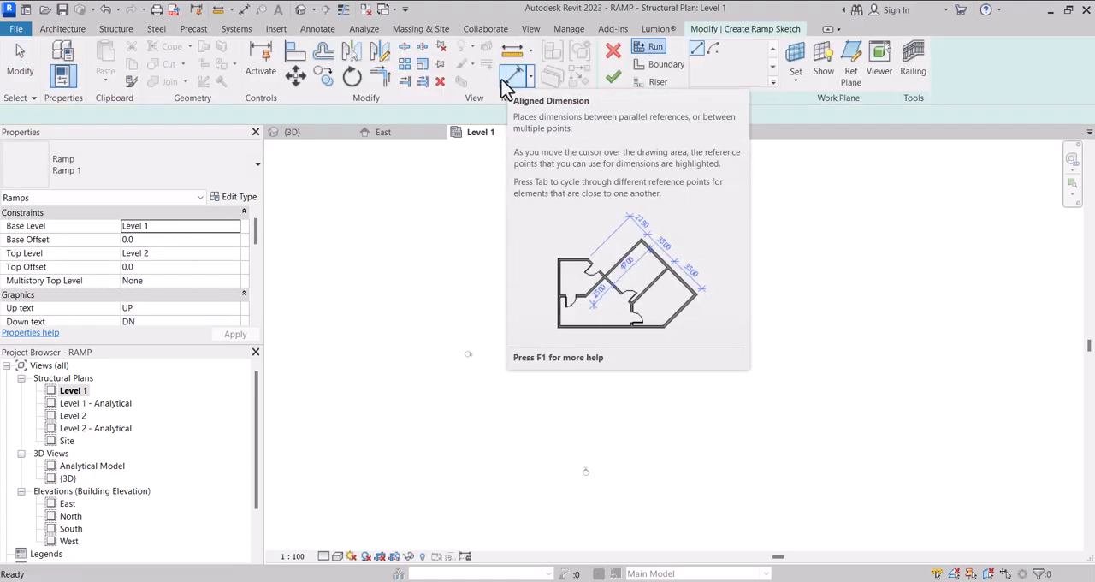
{"action": "left_click", "coordinate": [234, 226]}
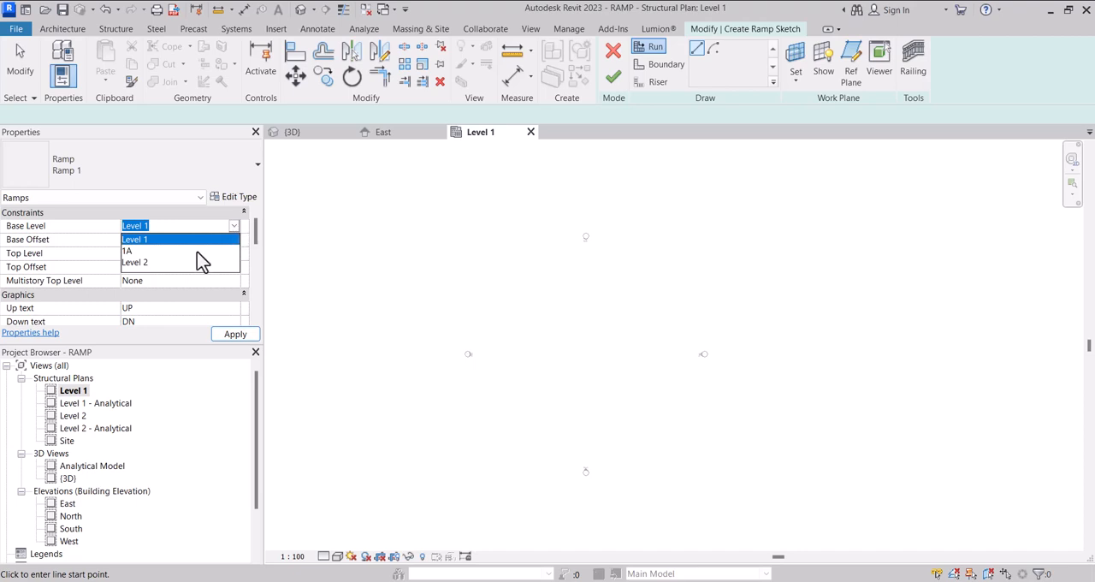
{"action": "left_click", "coordinate": [165, 239]}
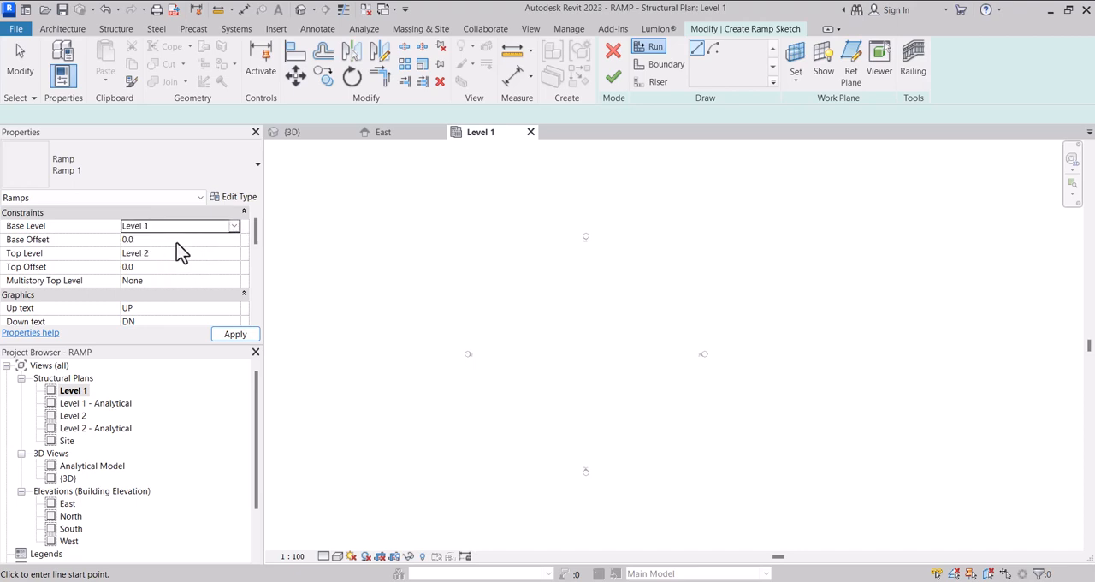
{"action": "left_click", "coordinate": [234, 254]}
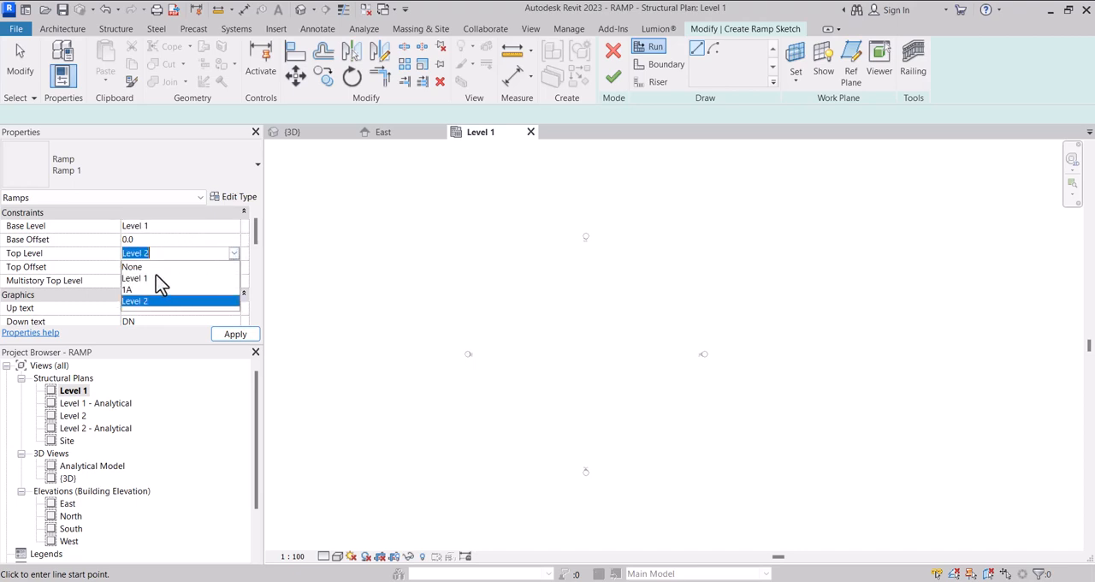
{"action": "left_click", "coordinate": [135, 289]}
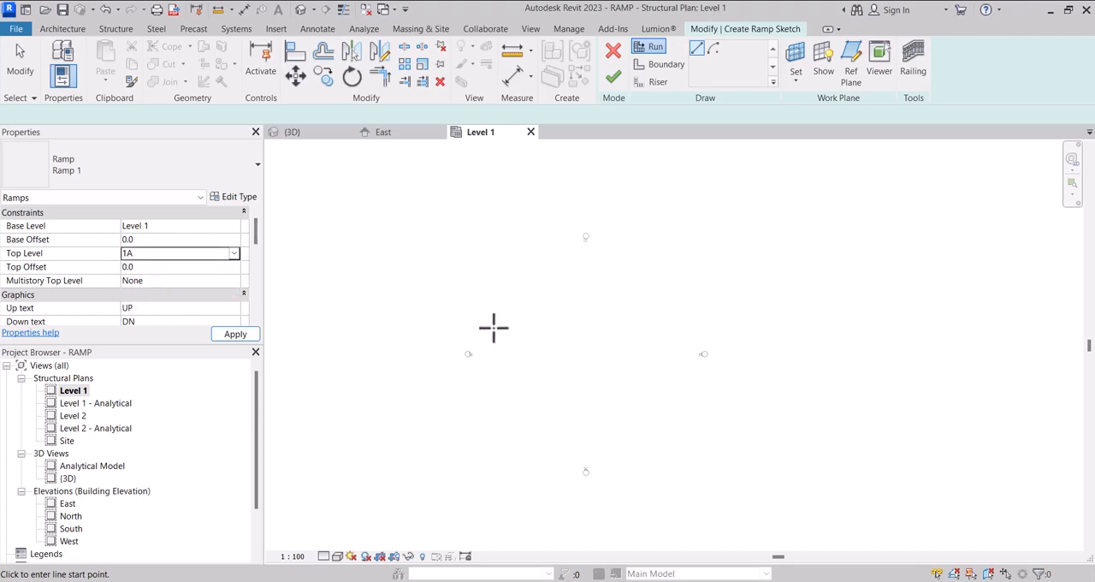
Sketch a straight ramp run 10000 mm long, going vertically up the plan between the elevation markers
{"action": "scroll", "coordinate": [491, 325], "scroll_direction": "down", "scroll_amount": 2}
{"action": "scroll", "coordinate": [570, 354], "scroll_direction": "up", "scroll_amount": 2}
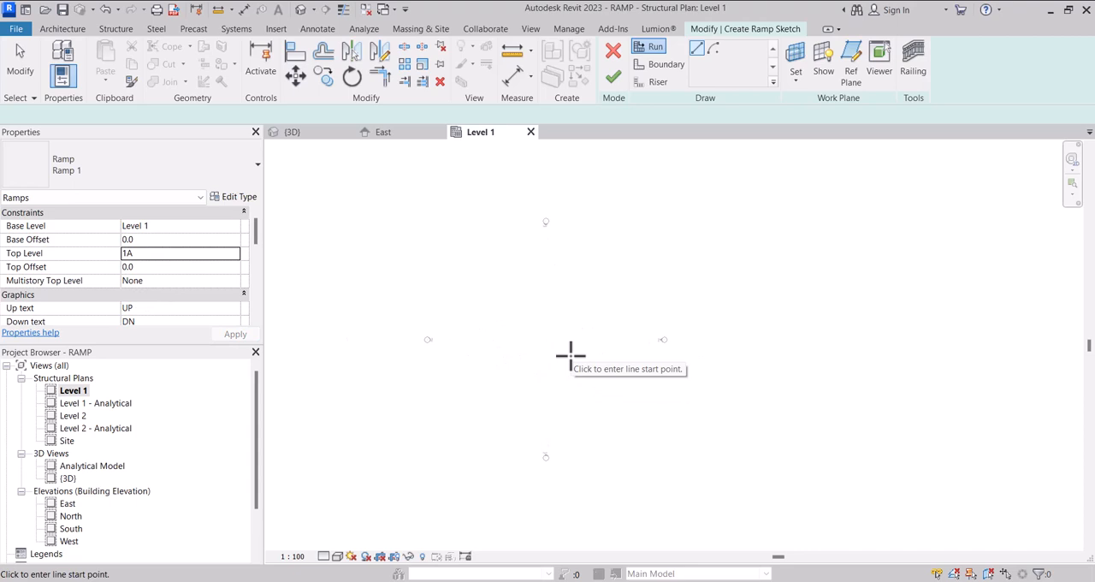
{"action": "left_click", "coordinate": [535, 383]}
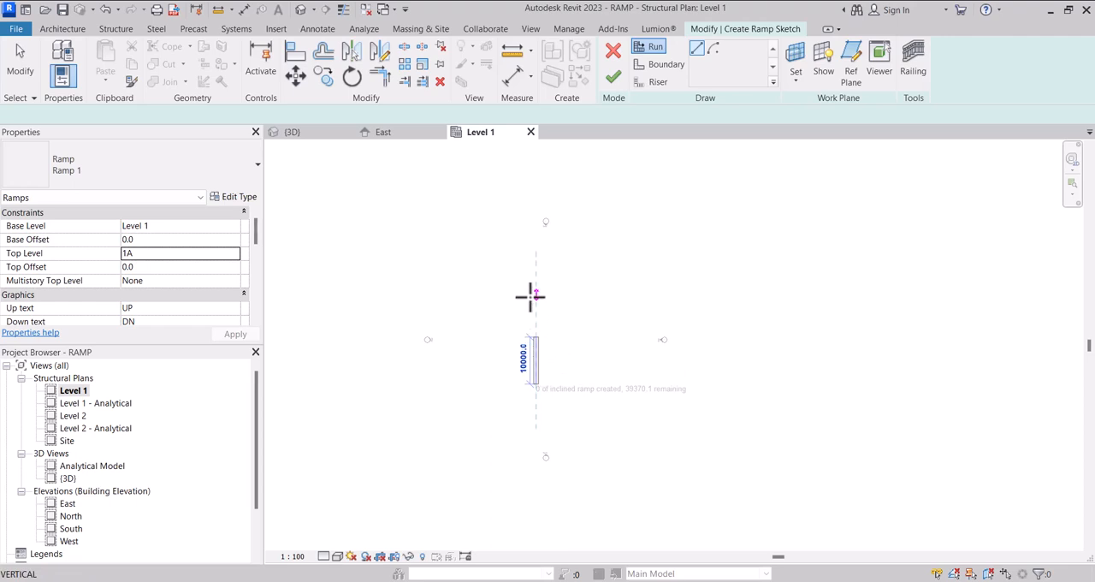
{"action": "scroll", "coordinate": [536, 338], "scroll_direction": "up", "scroll_amount": 2}
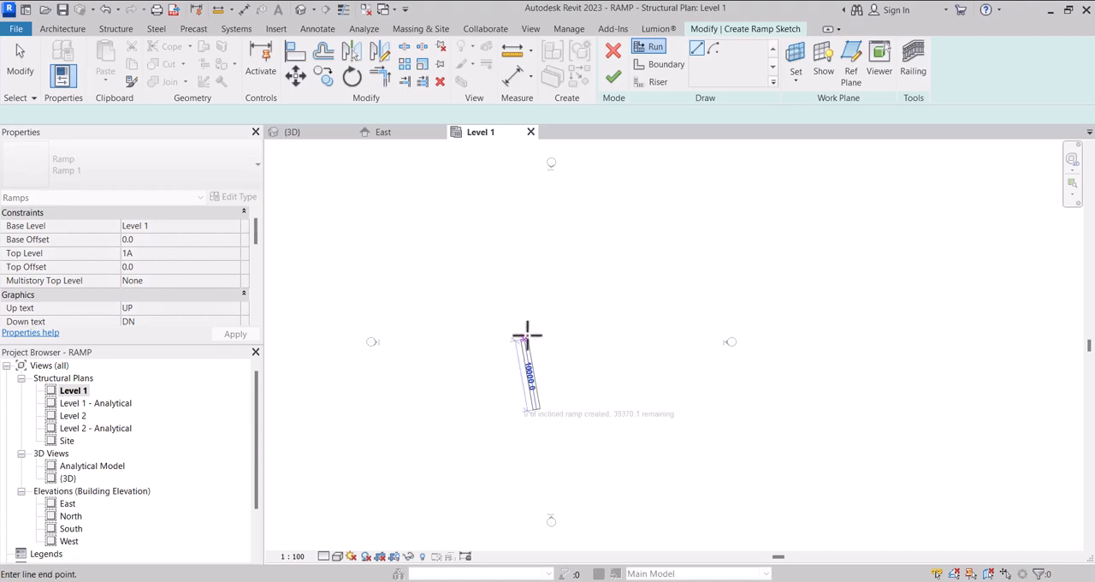
{"action": "left_click", "coordinate": [537, 322]}
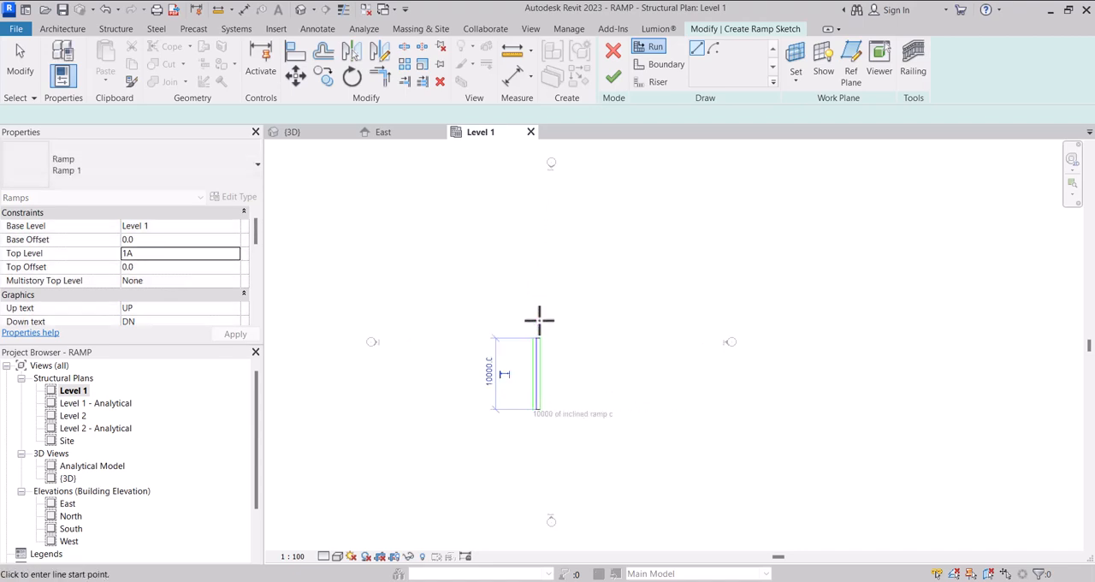
{"action": "key", "text": "Escape"}
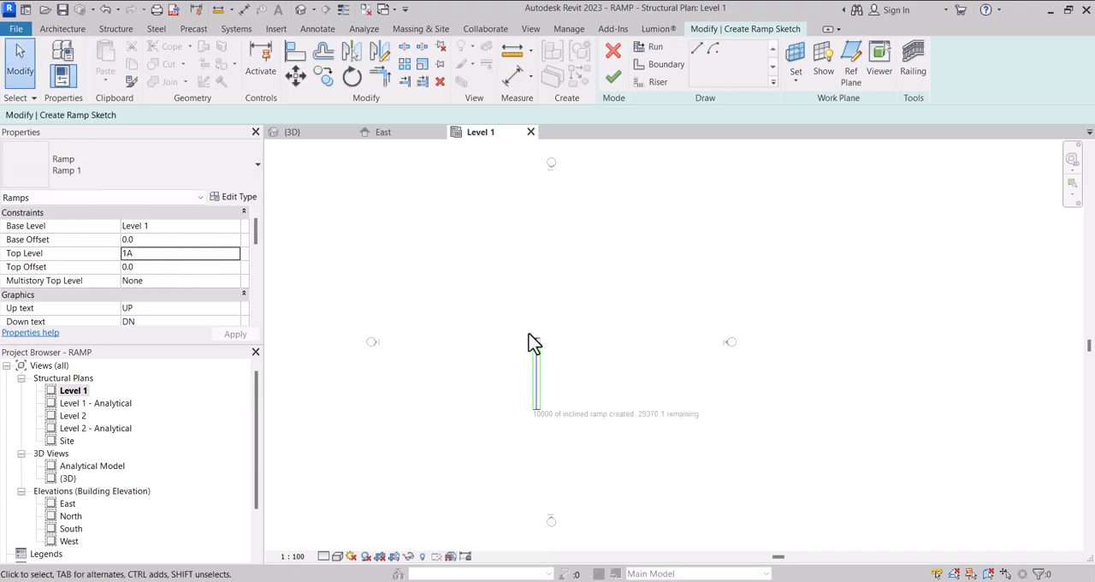
Switch to the default 3D view, finish the ramp sketch and deselect the ramp
{"action": "scroll", "coordinate": [537, 363], "scroll_direction": "up", "scroll_amount": 1}
{"action": "scroll", "coordinate": [539, 372], "scroll_direction": "up", "scroll_amount": 2}
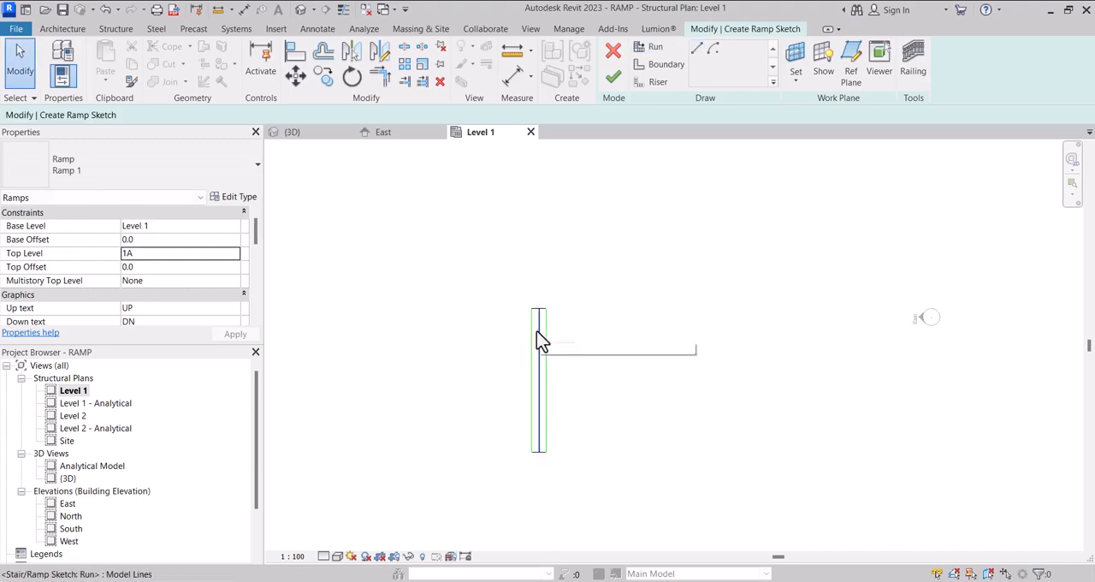
{"action": "left_click", "coordinate": [301, 9]}
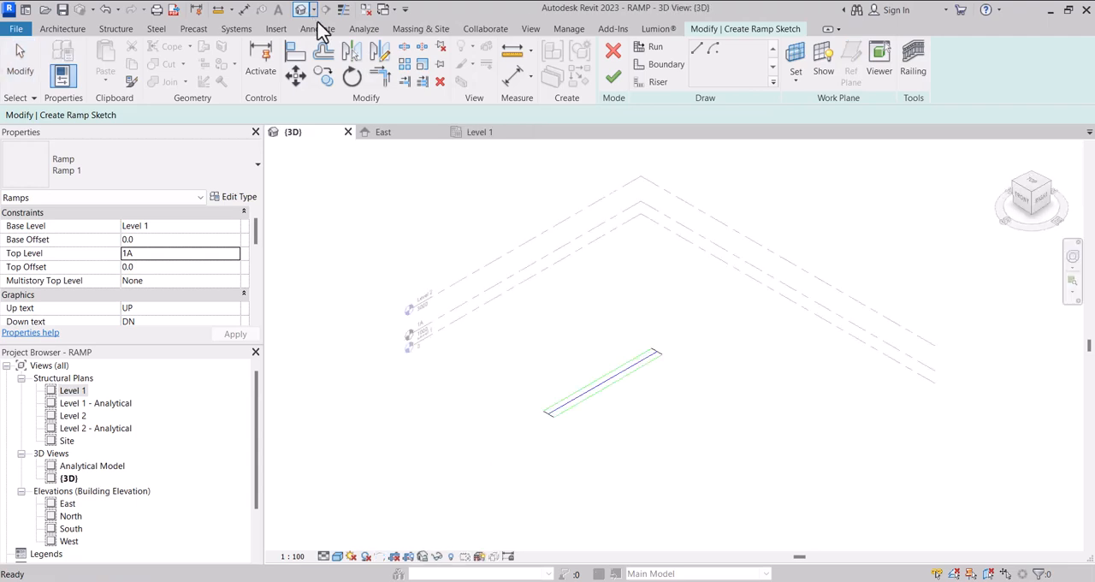
{"action": "left_click", "coordinate": [612, 81]}
{"action": "scroll", "coordinate": [577, 318], "scroll_direction": "down", "scroll_amount": 2}
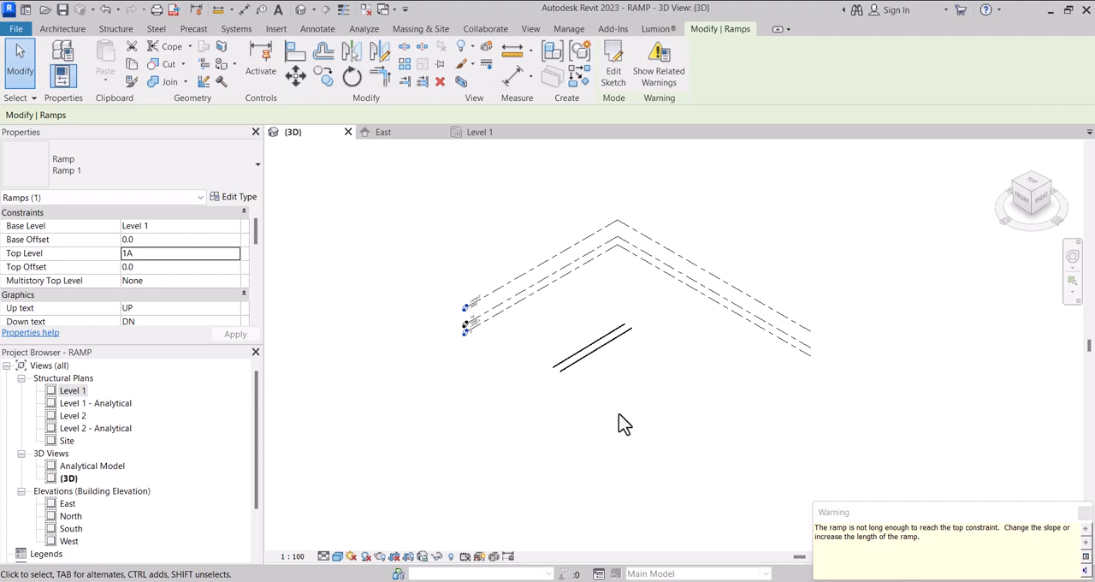
{"action": "left_click", "coordinate": [618, 419]}
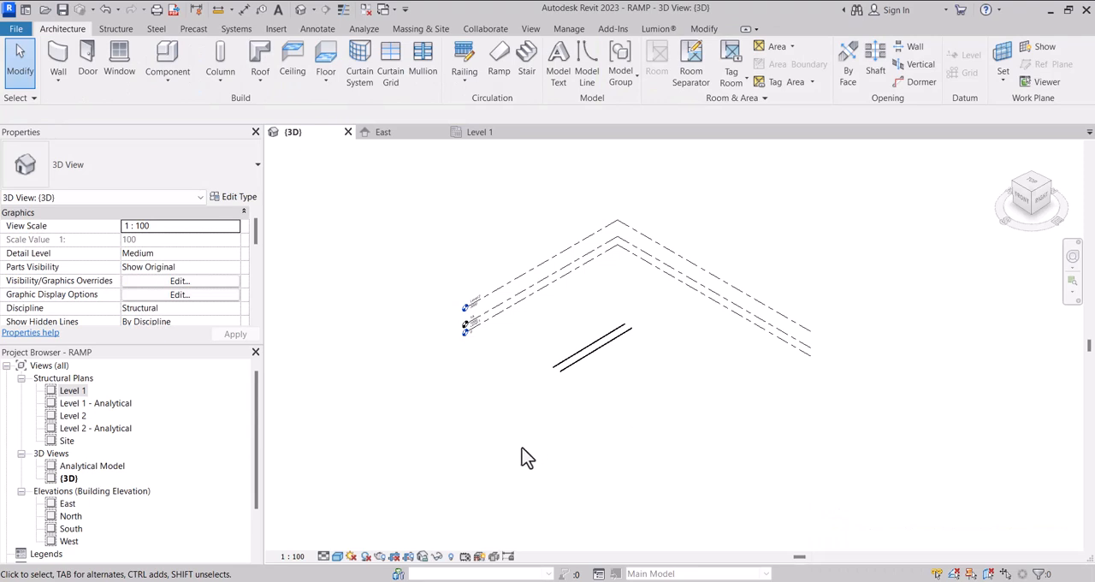
Reveal hidden elements in the 3D view and unhide the category of the sketched ramp
{"action": "left_click", "coordinate": [451, 557]}
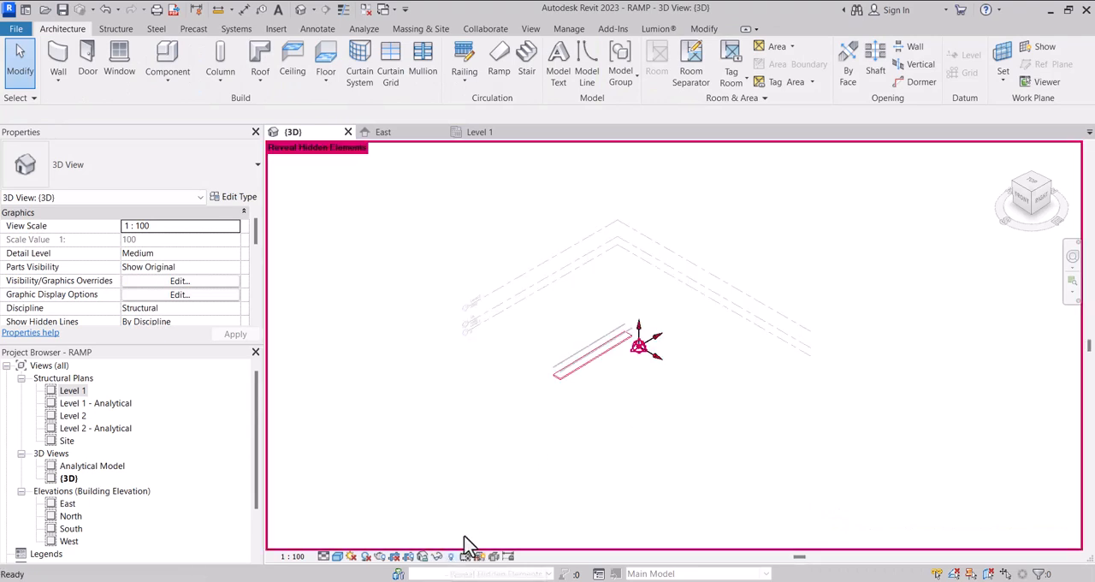
{"action": "scroll", "coordinate": [566, 372], "scroll_direction": "up", "scroll_amount": 2}
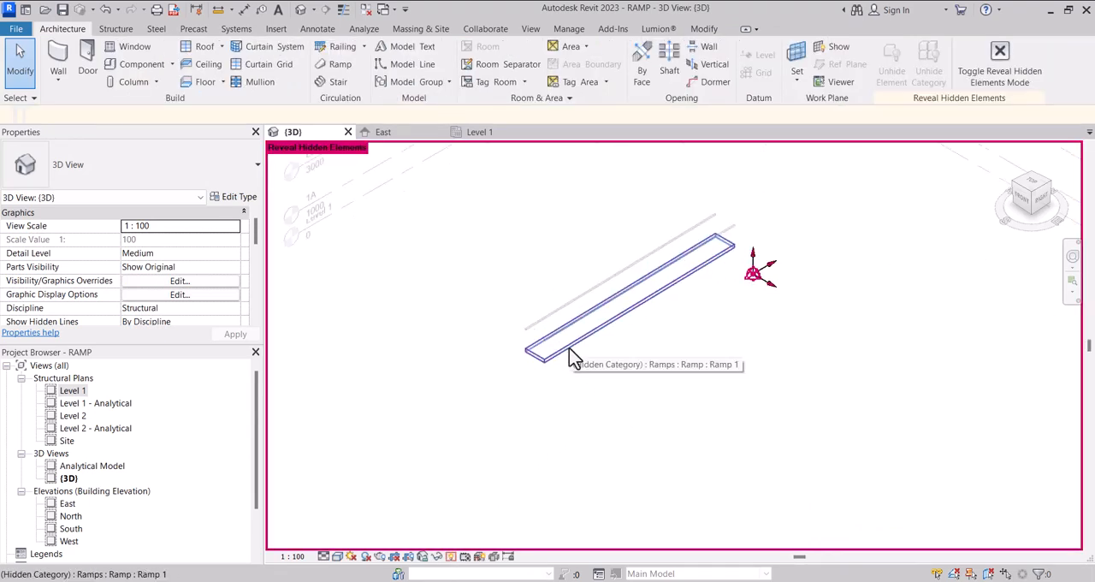
{"action": "left_click", "coordinate": [569, 347]}
{"action": "scroll", "coordinate": [569, 348], "scroll_direction": "down", "scroll_amount": 2}
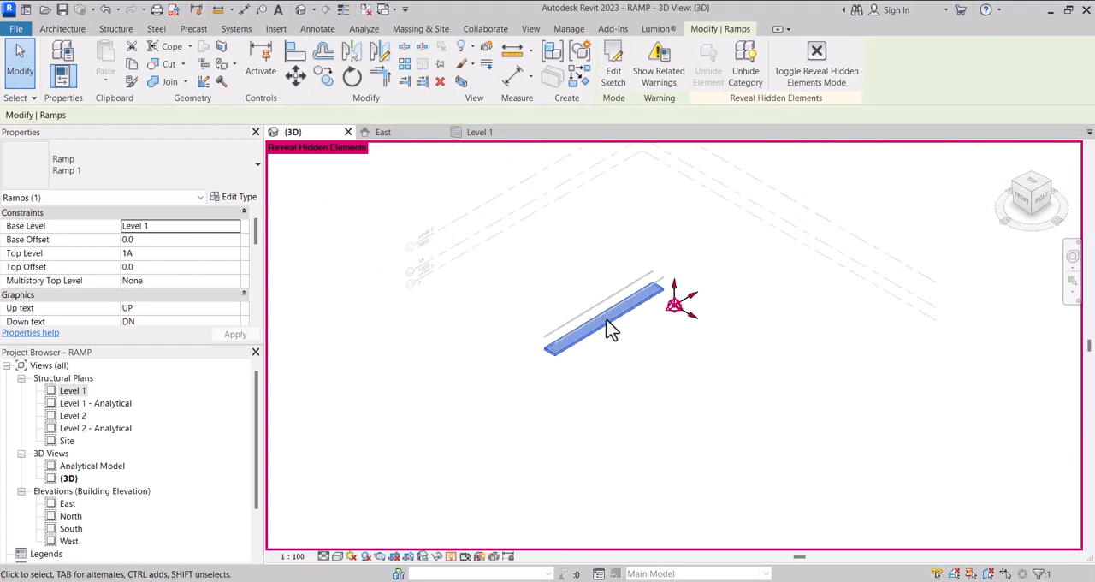
{"action": "left_click", "coordinate": [743, 66]}
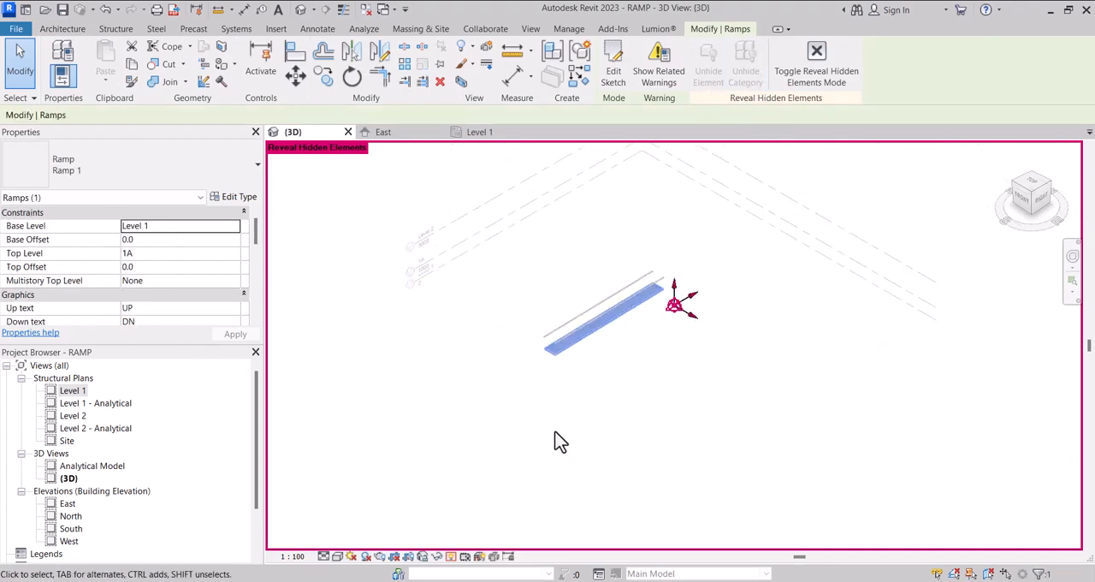
Turn off Reveal Hidden Elements mode in the 3D view and deselect the ramp
{"action": "left_click", "coordinate": [451, 557]}
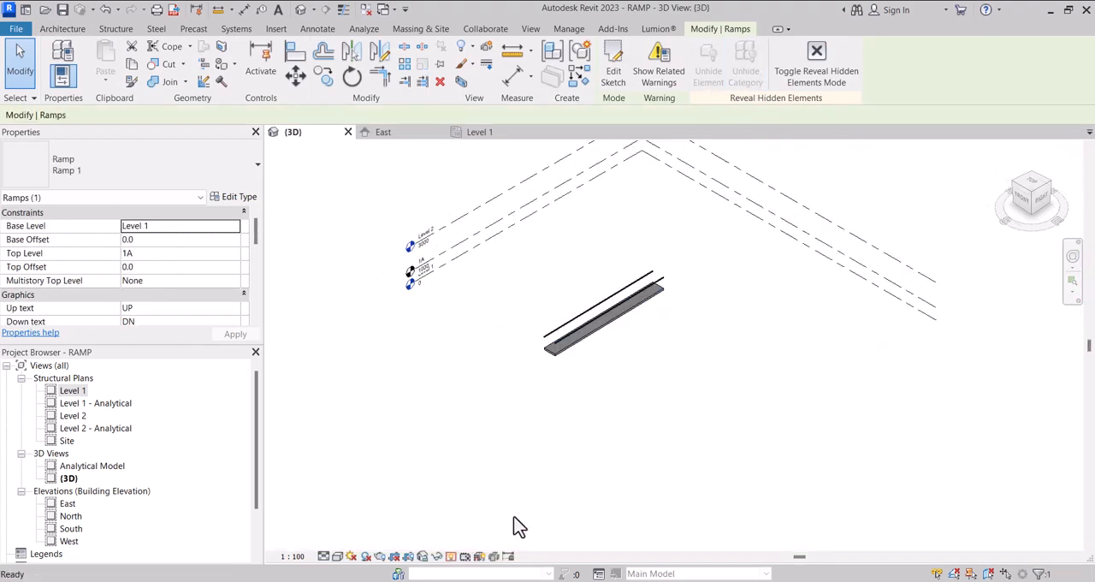
{"action": "key", "text": "Escape"}
{"action": "scroll", "coordinate": [616, 325], "scroll_direction": "up", "scroll_amount": 3}
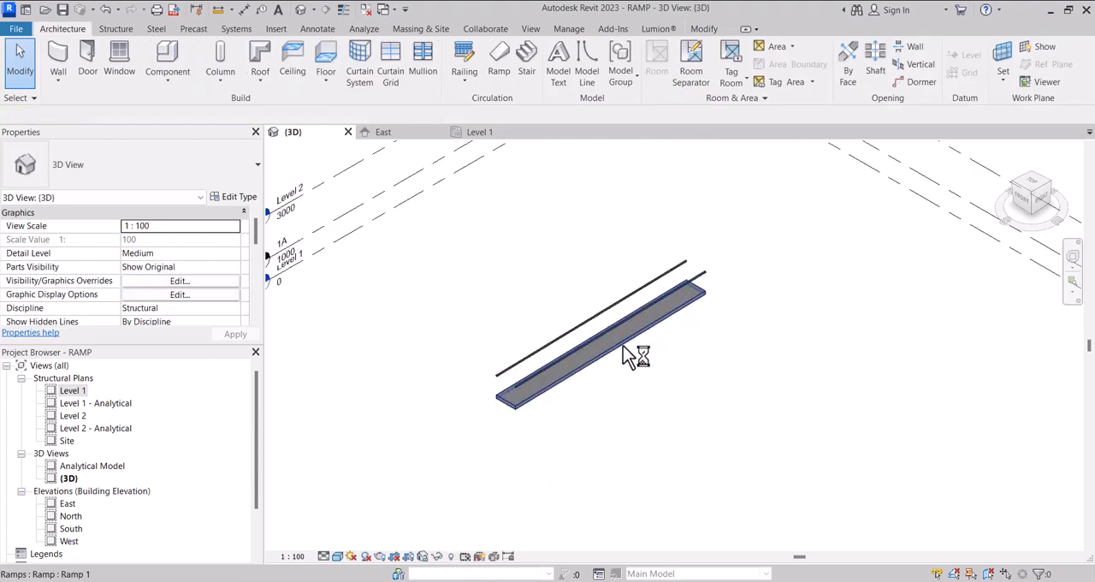
Select the ramp in the 3D view and examine its slope against the levels from the right side
{"action": "left_click", "coordinate": [638, 352]}
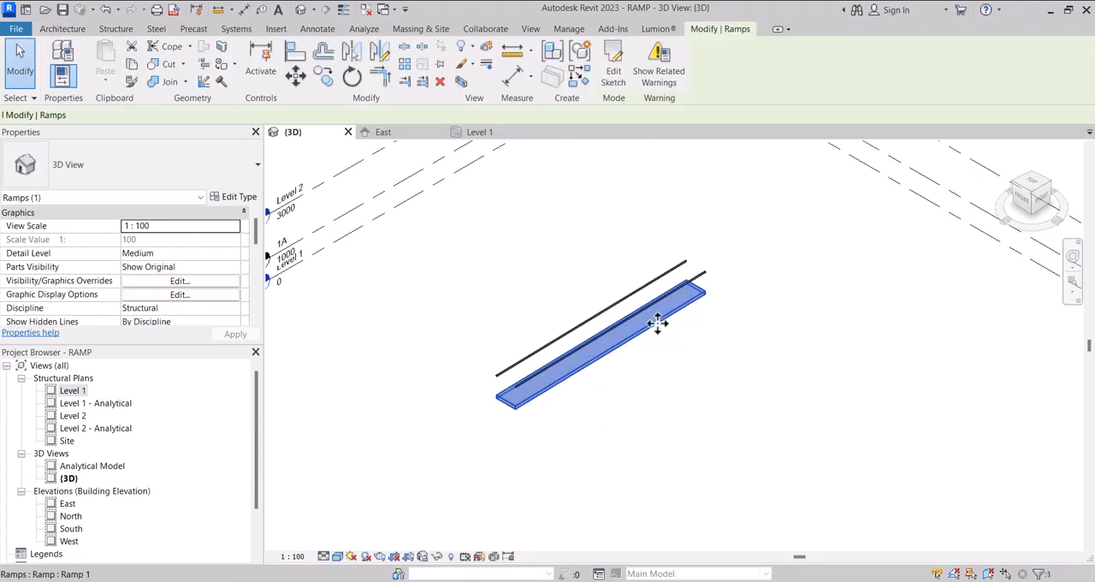
{"action": "left_click", "coordinate": [1044, 200]}
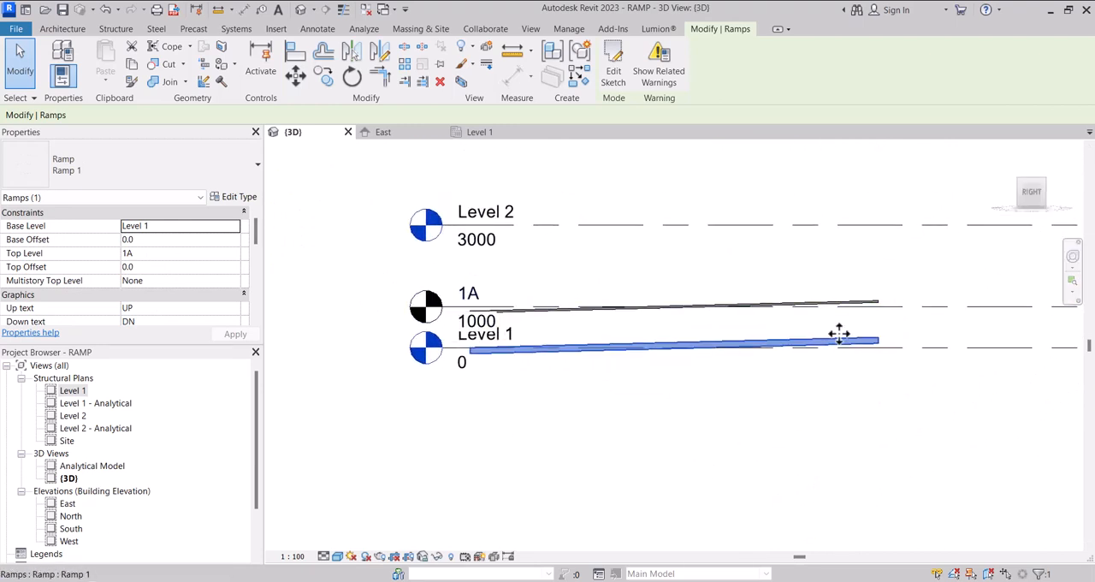
{"action": "scroll", "coordinate": [838, 333], "scroll_direction": "down", "scroll_amount": 1}
{"action": "scroll", "coordinate": [839, 335], "scroll_direction": "down", "scroll_amount": 1}
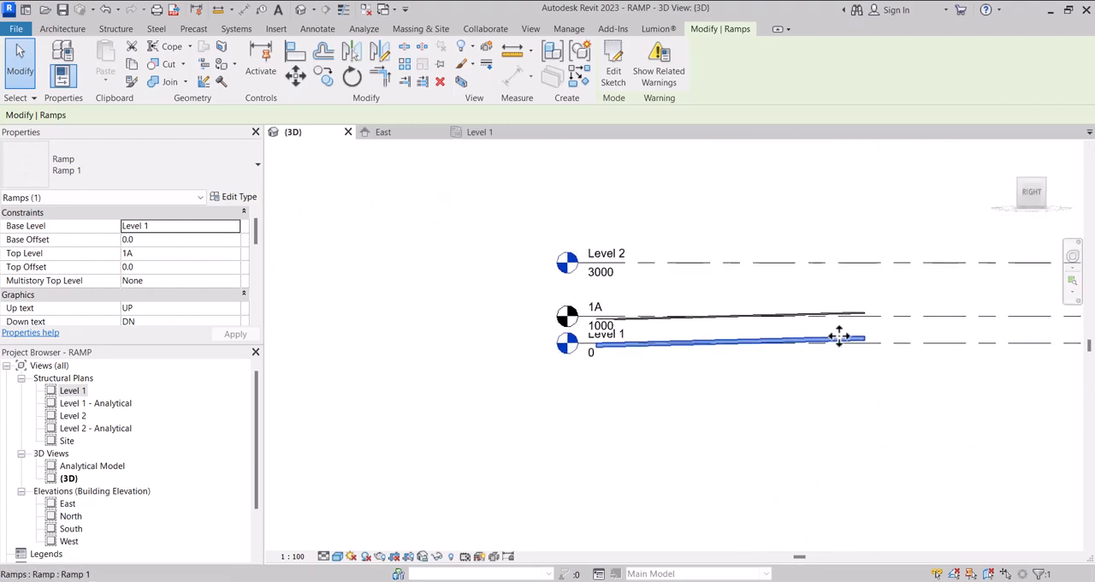
{"action": "scroll", "coordinate": [839, 335], "scroll_direction": "up", "scroll_amount": 3}
{"action": "scroll", "coordinate": [773, 330], "scroll_direction": "down", "scroll_amount": 1}
{"action": "scroll", "coordinate": [772, 329], "scroll_direction": "down", "scroll_amount": 2}
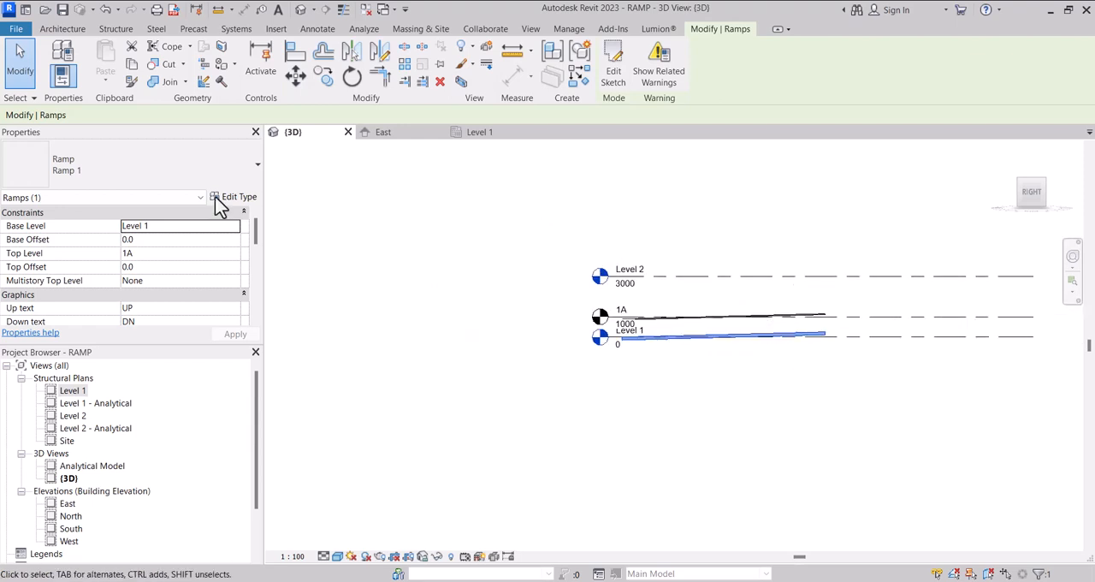
Set the Ramp 1 type's Ramp Max Slope (1/x) to 10 and apply it
{"action": "left_click", "coordinate": [224, 197]}
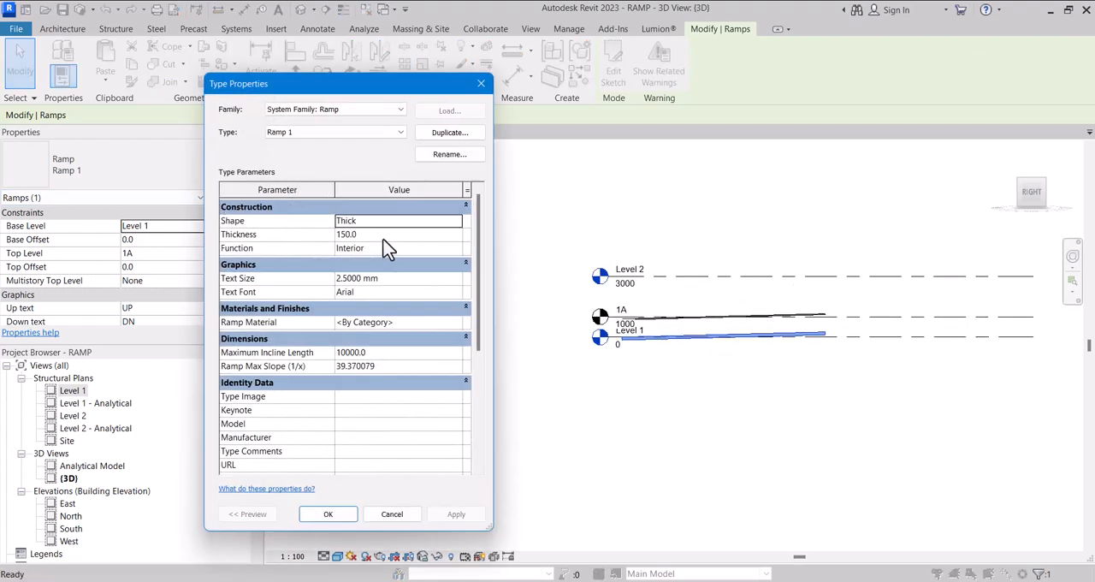
{"action": "left_click", "coordinate": [404, 368]}
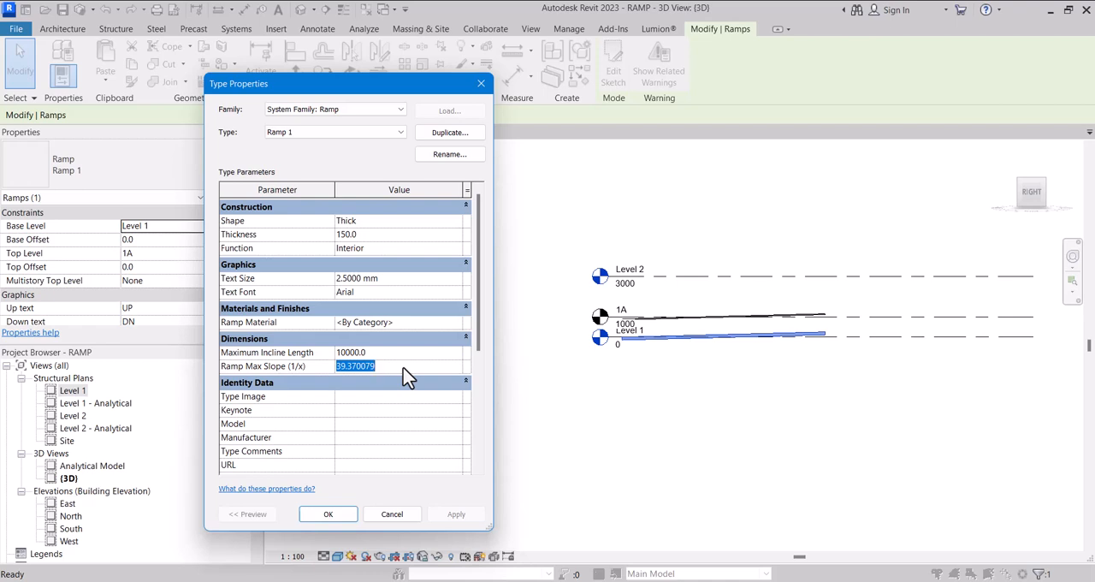
{"action": "type", "text": "10"}
{"action": "left_click", "coordinate": [456, 514]}
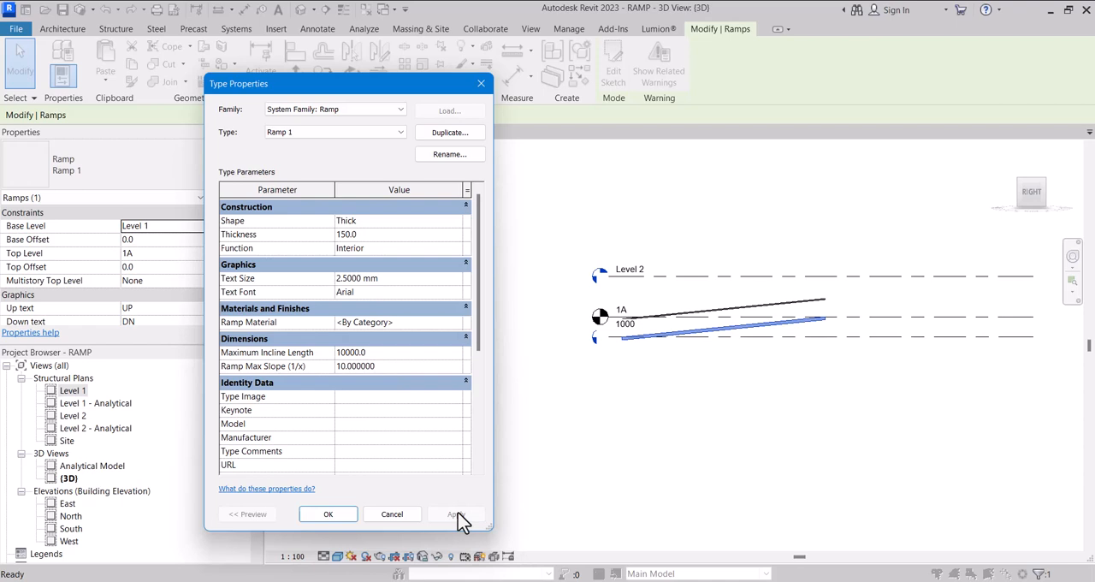
Try a Ramp Max Slope (1/x) of 50 on the Ramp 1 type and restore it to 10
{"action": "left_click", "coordinate": [407, 371]}
{"action": "type", "text": "50"}
{"action": "left_click", "coordinate": [432, 518]}
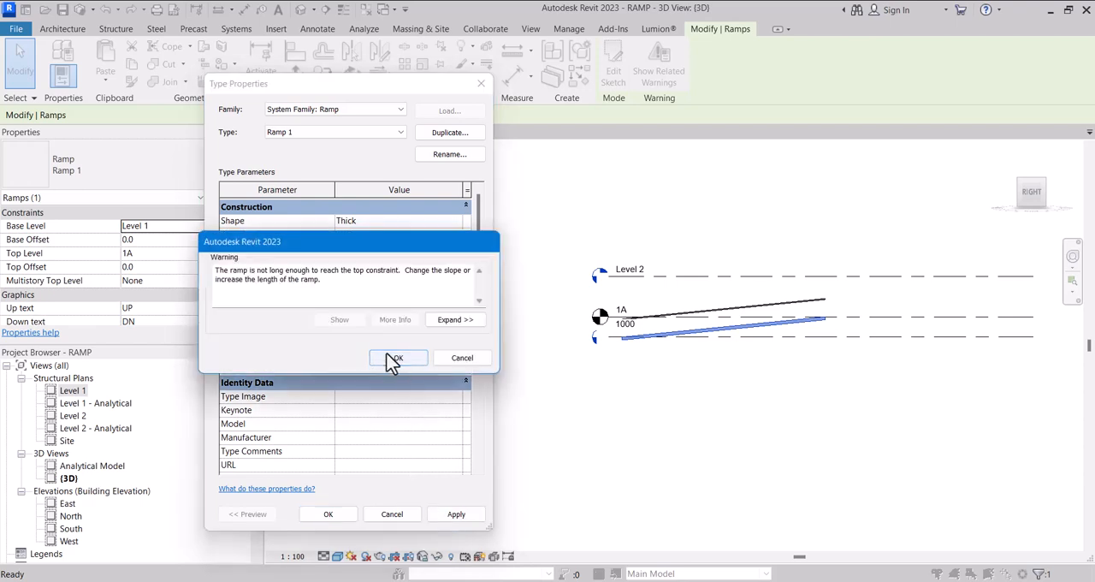
{"action": "left_click", "coordinate": [395, 358]}
{"action": "left_click", "coordinate": [396, 369]}
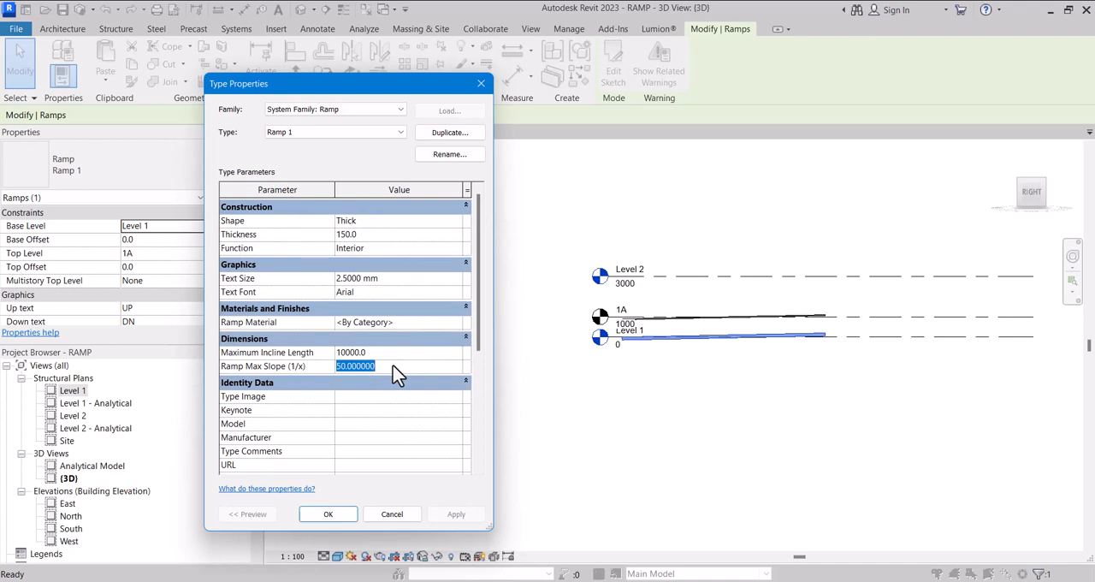
{"action": "type", "text": "10"}
{"action": "left_click", "coordinate": [456, 514]}
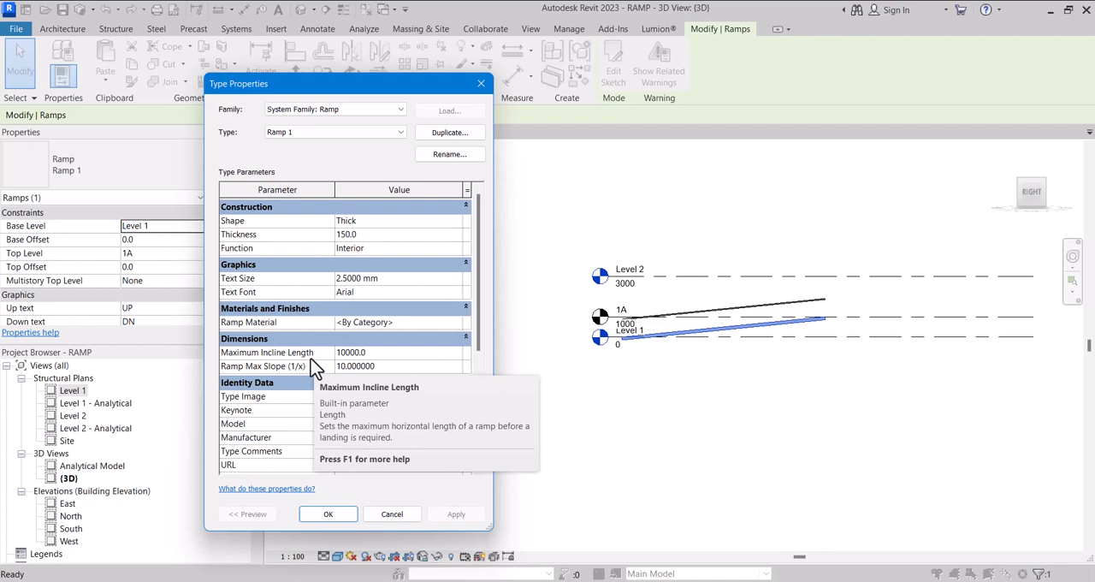
Set the Ramp 1 type's shape to Solid and apply it
{"action": "left_click", "coordinate": [456, 221]}
{"action": "left_click", "coordinate": [456, 221]}
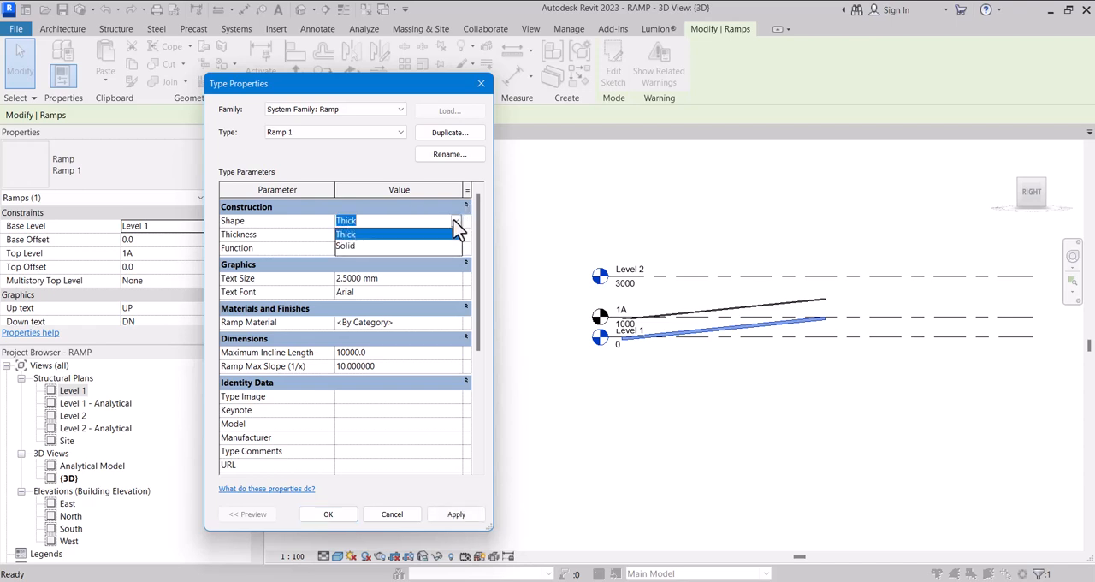
{"action": "left_click", "coordinate": [351, 246]}
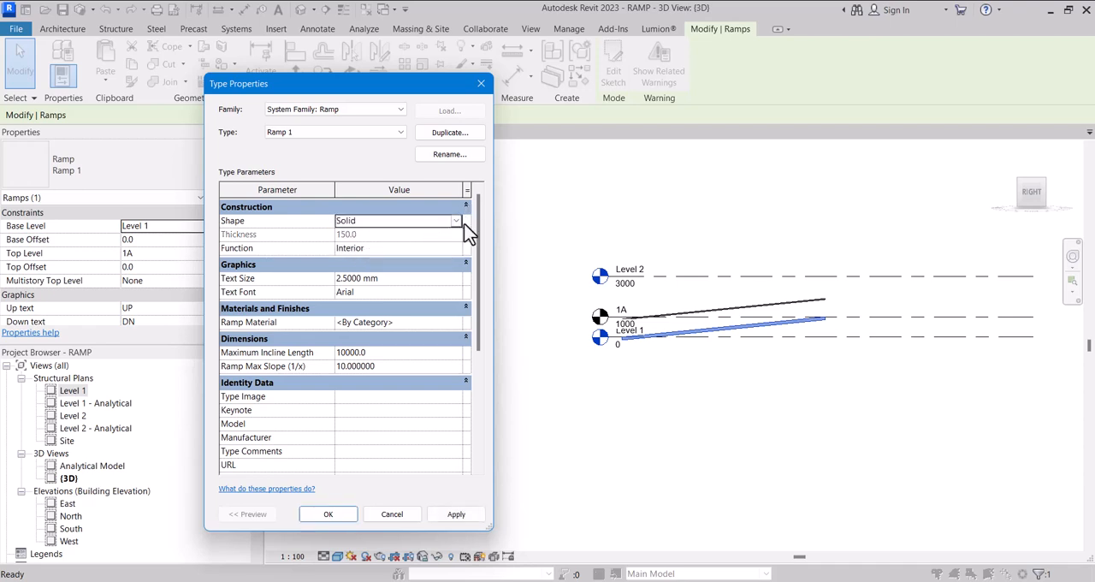
{"action": "left_click", "coordinate": [455, 516]}
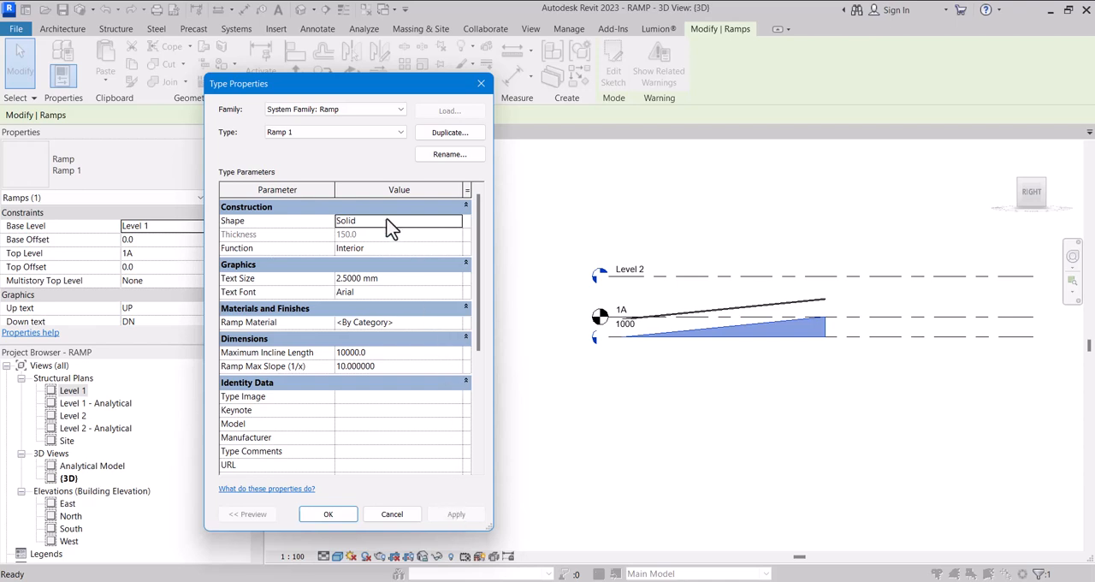
Return the Ramp 1 type's shape to Thick and accept the type properties
{"action": "left_click", "coordinate": [457, 222]}
{"action": "left_click", "coordinate": [392, 236]}
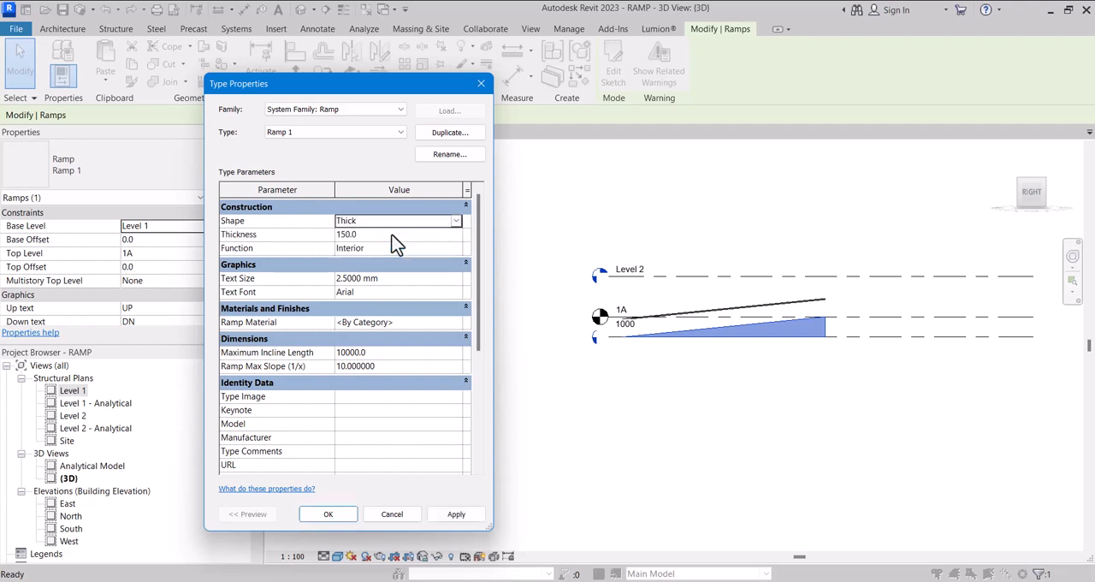
{"action": "left_click", "coordinate": [391, 236]}
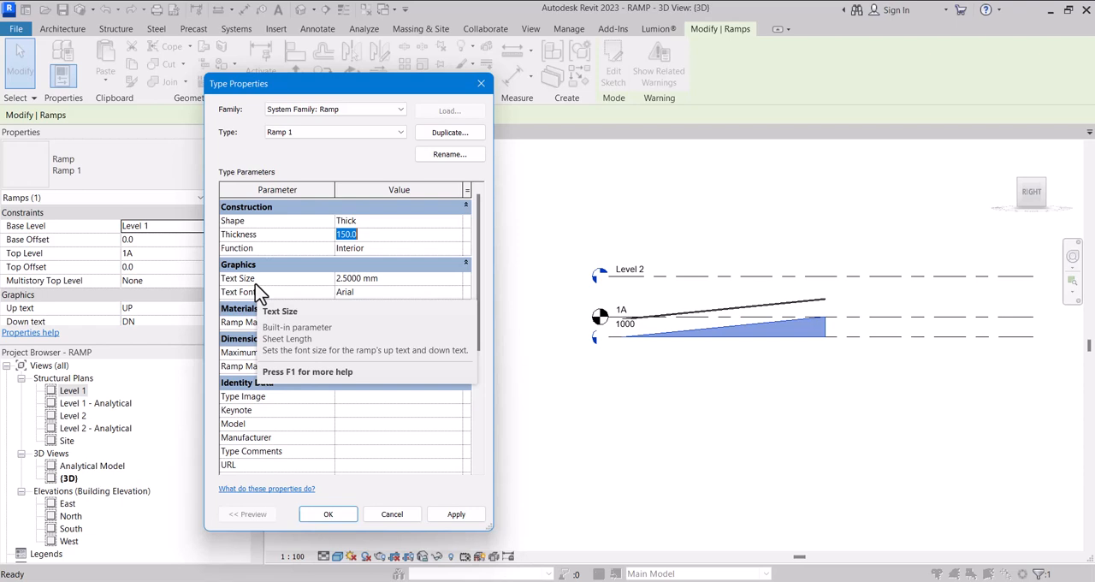
{"action": "left_click", "coordinate": [311, 514]}
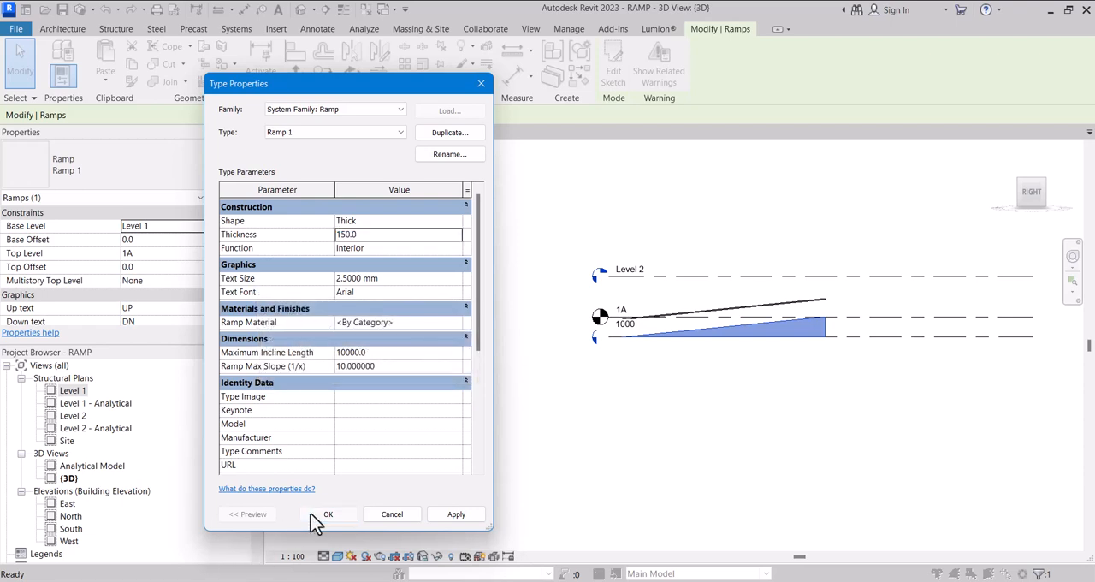
Open the Level 1 structural plan and select the ramp at its UP label
{"action": "double_click", "coordinate": [74, 392]}
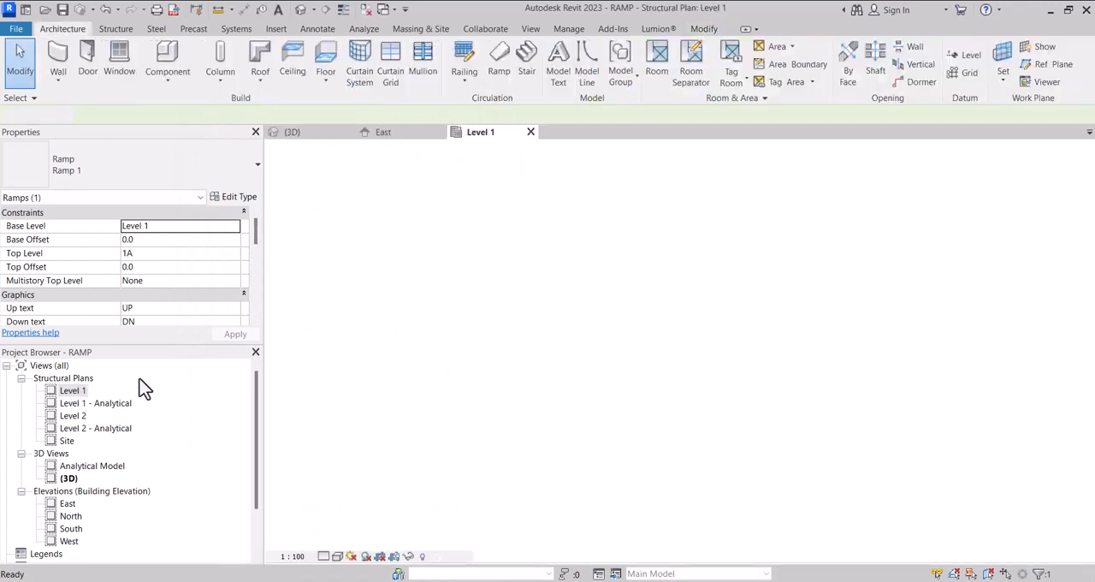
{"action": "left_click", "coordinate": [555, 471]}
{"action": "scroll", "coordinate": [539, 445], "scroll_direction": "up", "scroll_amount": 3}
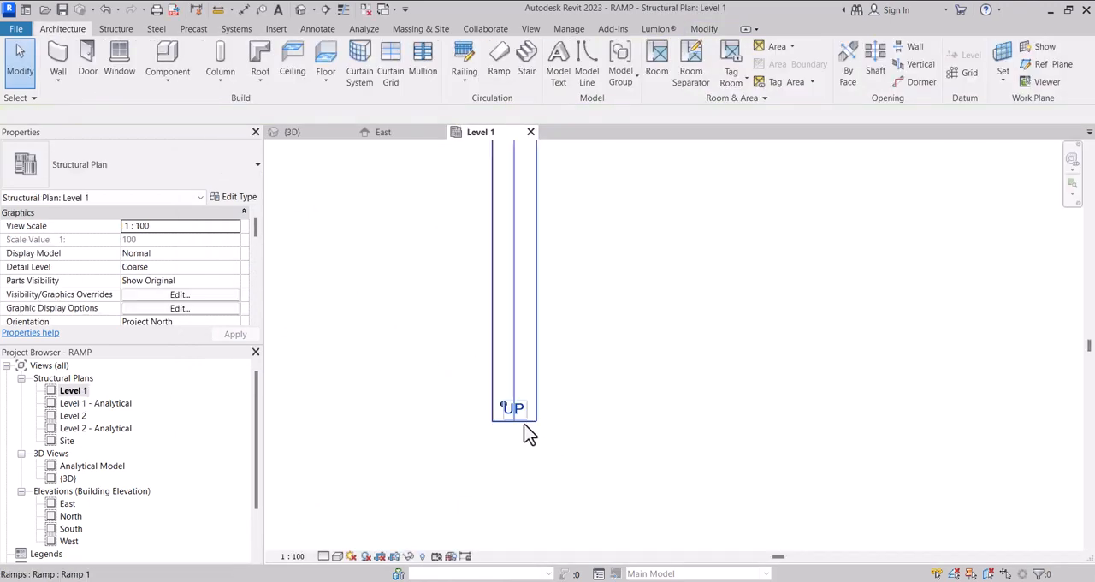
{"action": "scroll", "coordinate": [513, 419], "scroll_direction": "up", "scroll_amount": 4}
{"action": "left_click", "coordinate": [511, 413]}
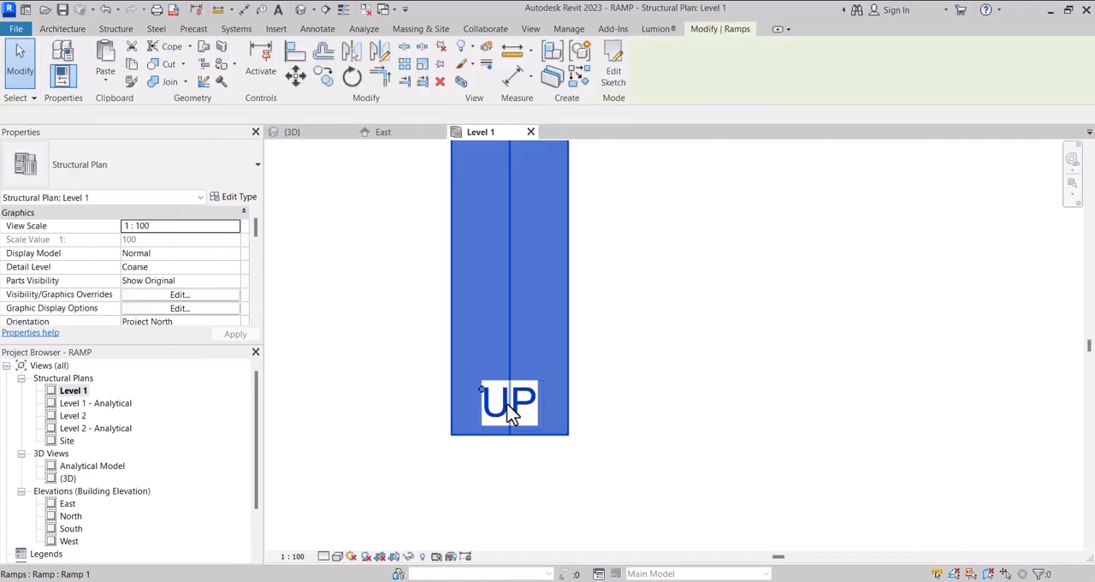
Review the selected ramp's type parameters, including text, material, dimensions and identity data, and discard the dialog
{"action": "left_click", "coordinate": [247, 199]}
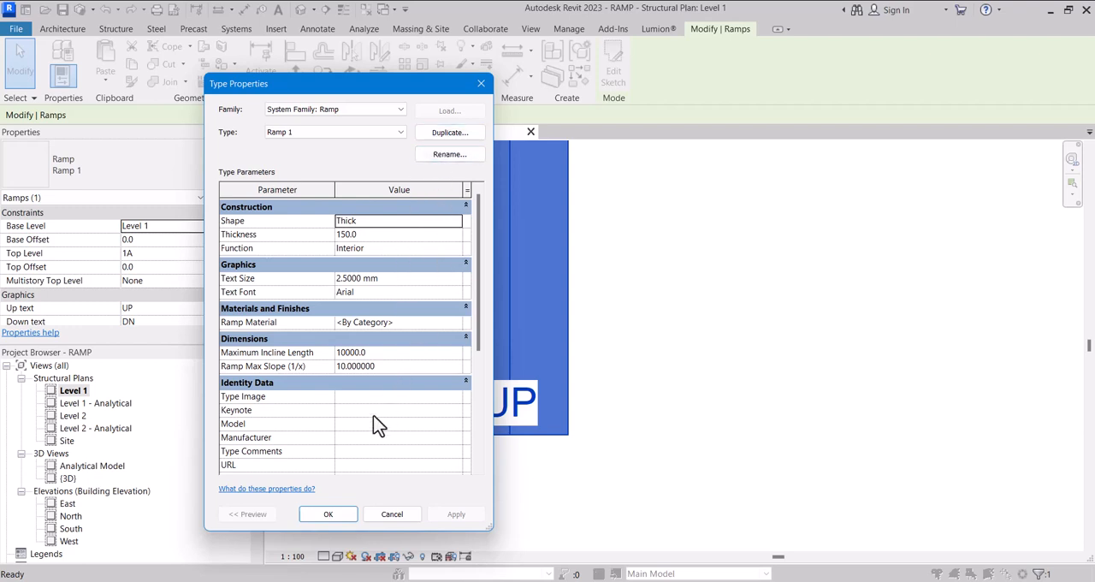
{"action": "scroll", "coordinate": [379, 420], "scroll_direction": "down", "scroll_amount": 3}
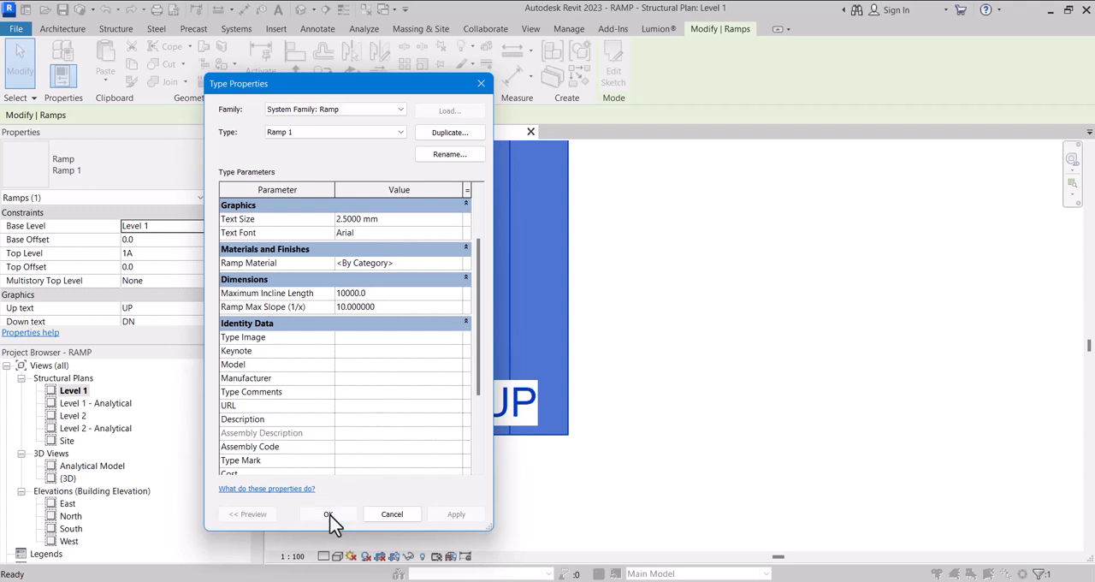
{"action": "left_click", "coordinate": [391, 513]}
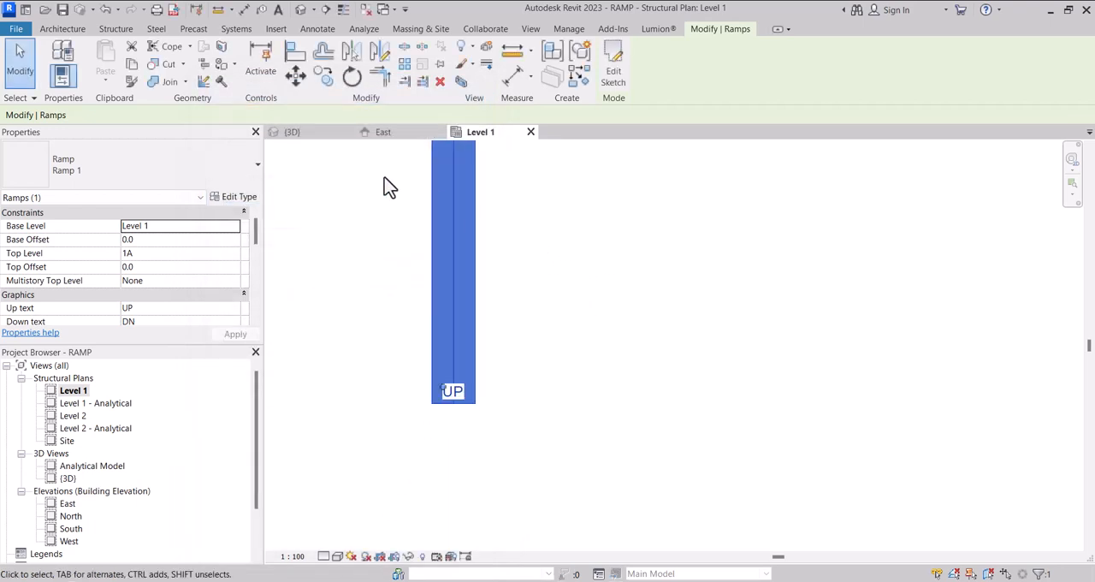
Return to the 3D view and inspect the selected ramp from the side
{"action": "left_click", "coordinate": [317, 131]}
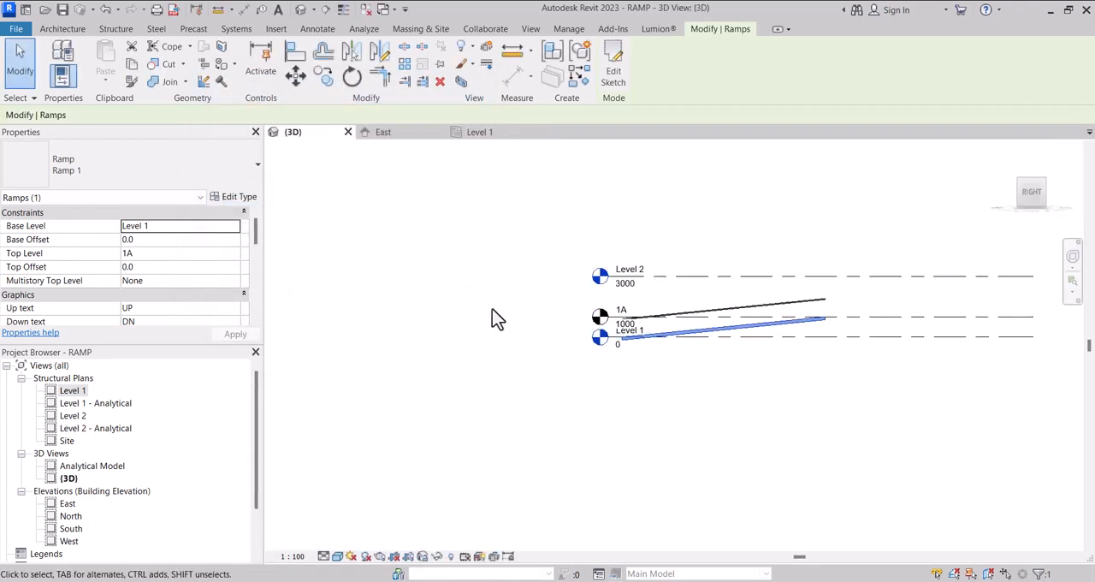
{"action": "scroll", "coordinate": [738, 357], "scroll_direction": "up", "scroll_amount": 4}
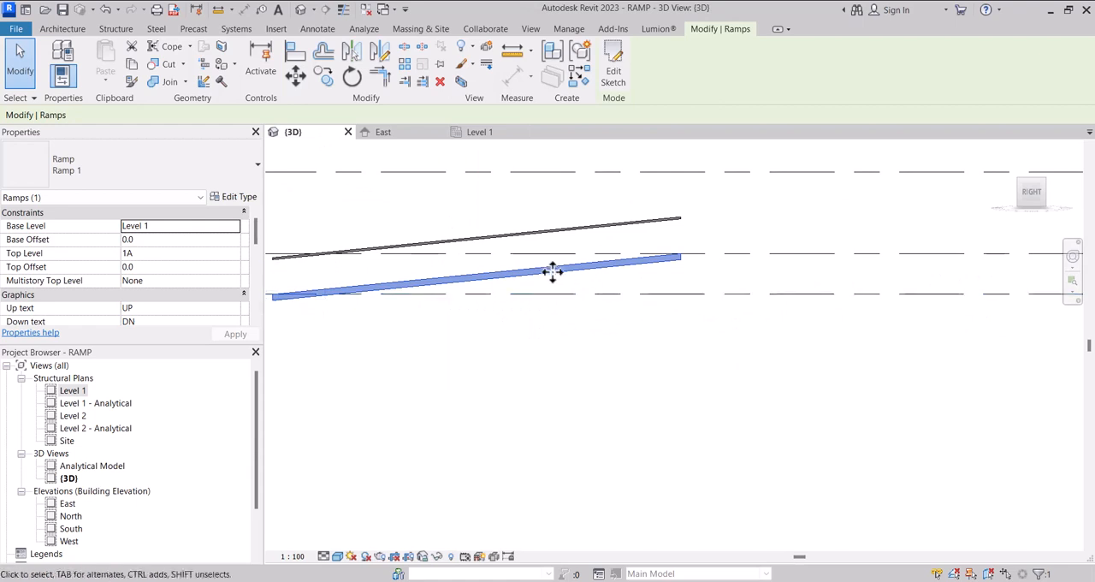
{"action": "scroll", "coordinate": [572, 296], "scroll_direction": "down", "scroll_amount": 4}
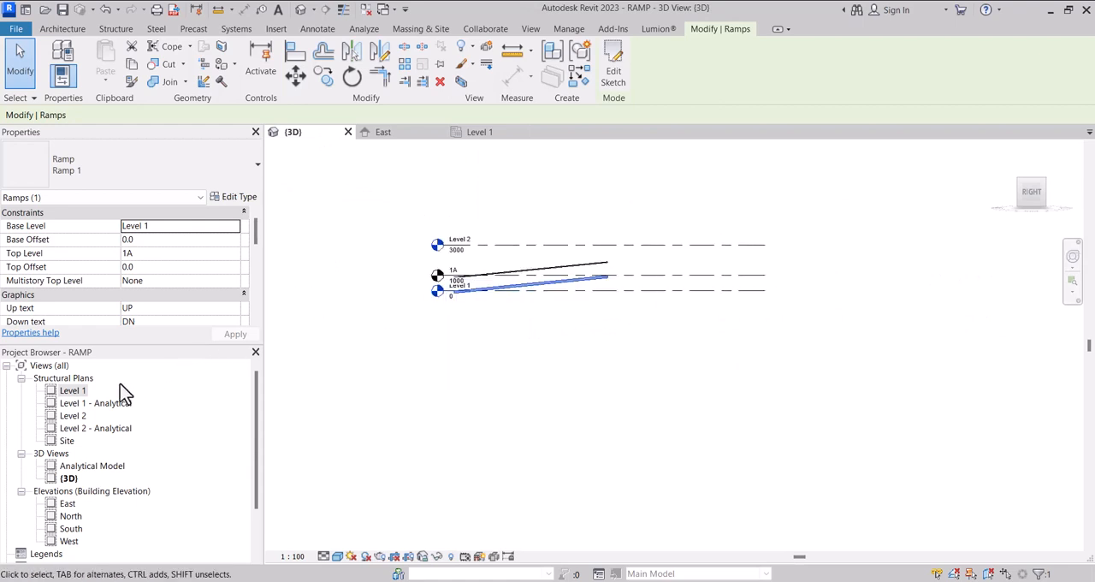
In the Level 1 structural plan, set the selected ramp type's shape to Solid and accept the type properties
{"action": "double_click", "coordinate": [73, 390]}
{"action": "scroll", "coordinate": [410, 454], "scroll_direction": "down", "scroll_amount": 3}
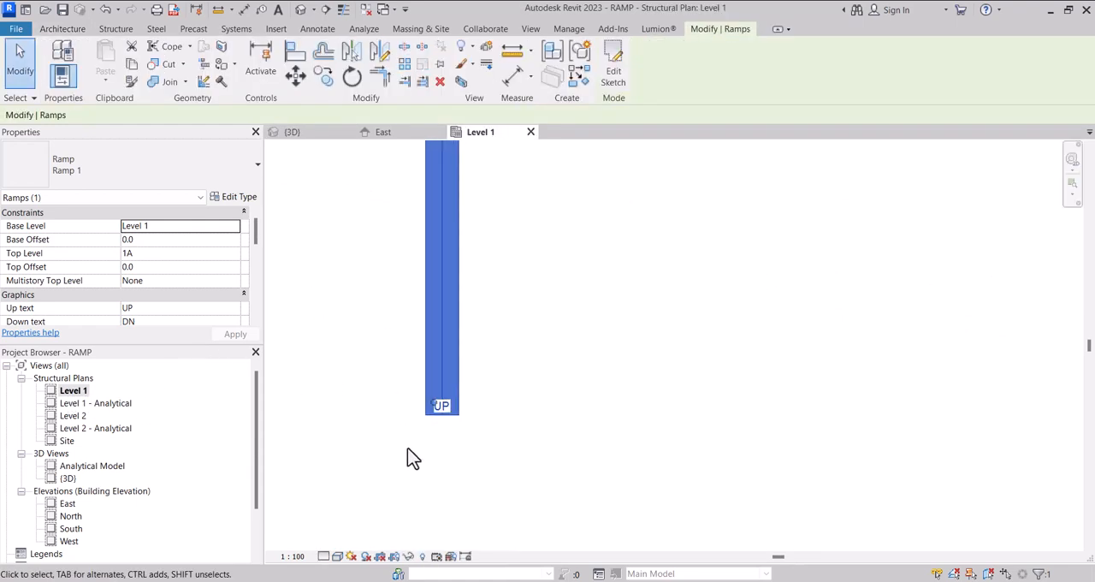
{"action": "scroll", "coordinate": [410, 363], "scroll_direction": "down", "scroll_amount": 1}
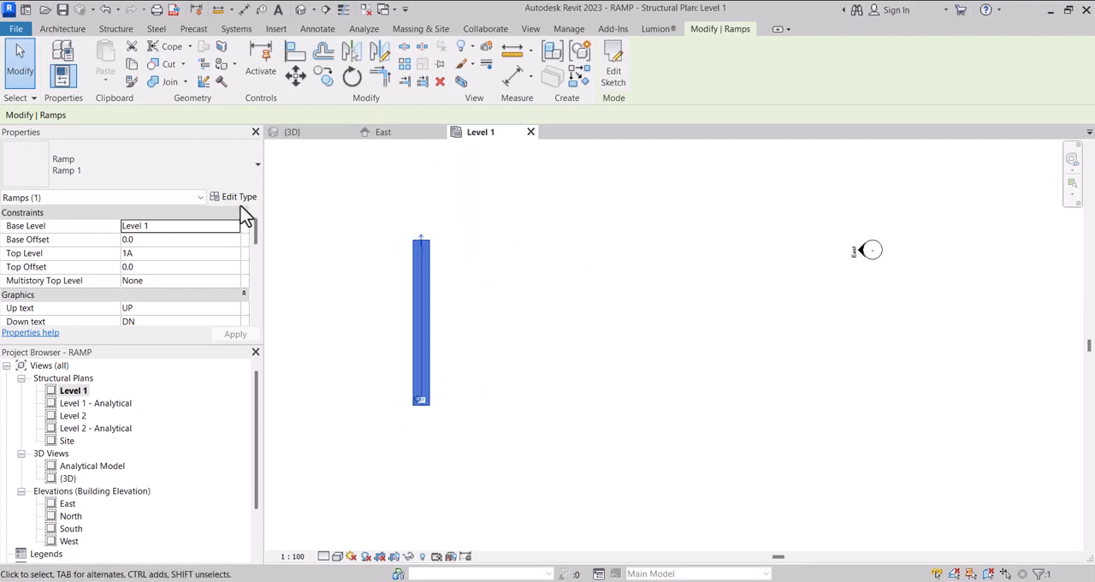
{"action": "left_click", "coordinate": [237, 200]}
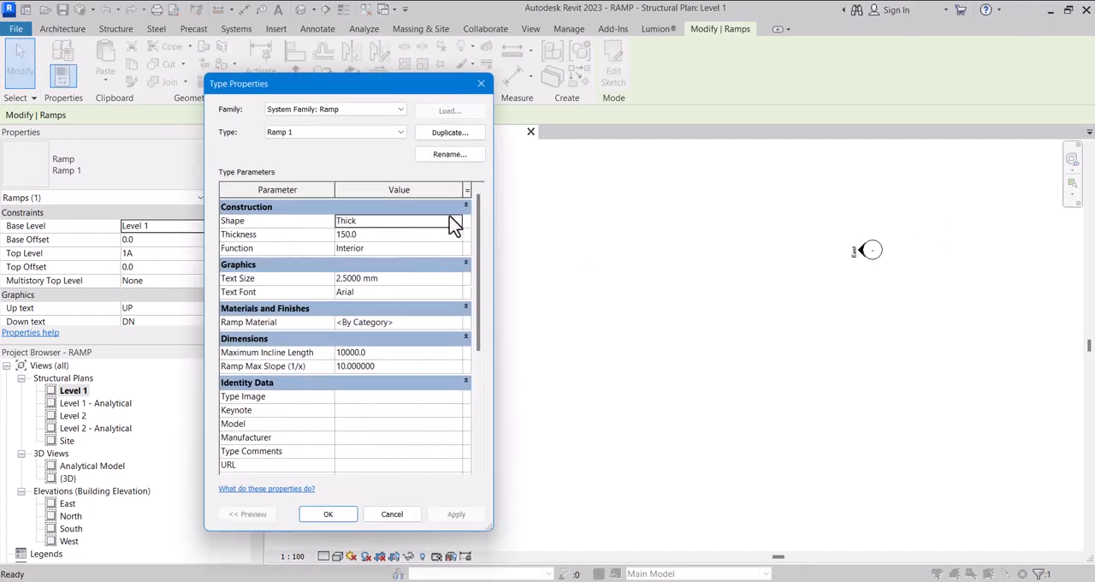
{"action": "left_click", "coordinate": [455, 221]}
{"action": "left_click", "coordinate": [366, 244]}
{"action": "left_click", "coordinate": [327, 514]}
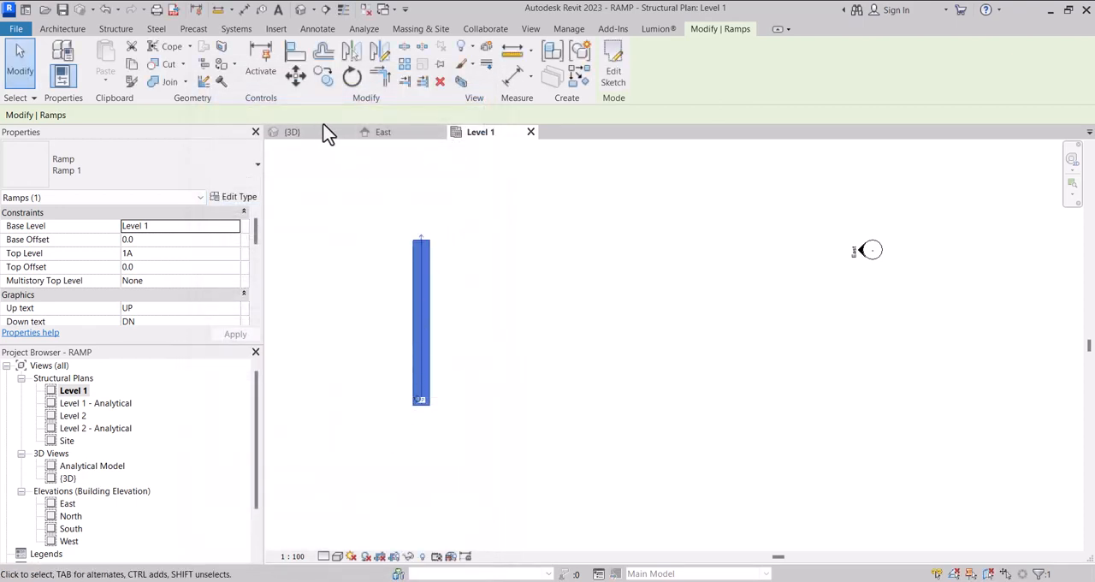
Switch to the 3D view and orbit from the side to a corner view of the solid ramp
{"action": "left_click", "coordinate": [301, 134]}
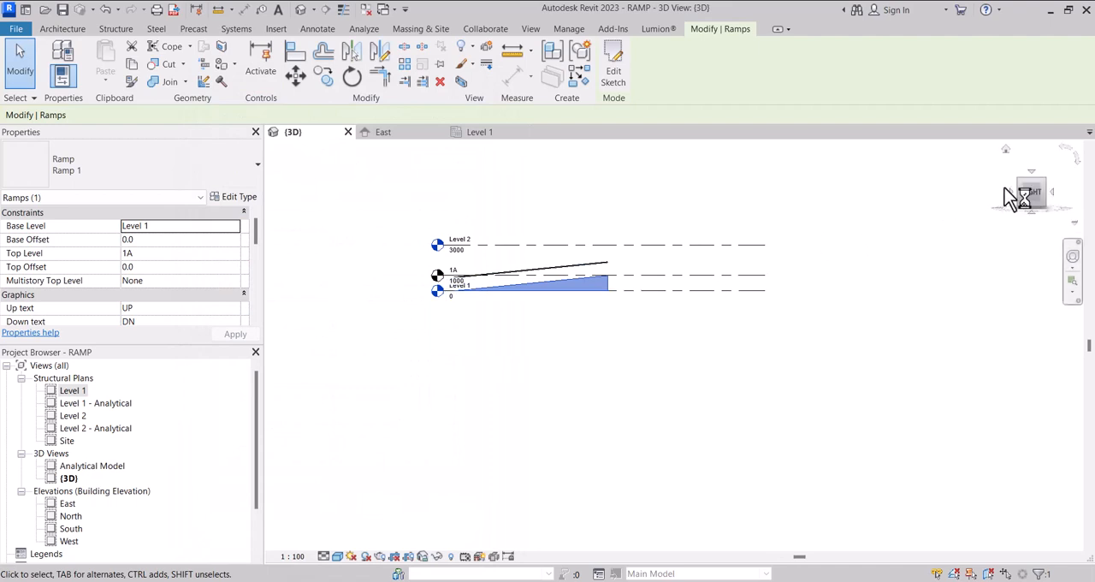
{"action": "left_click_drag", "start_coordinate": [1046, 205], "coordinate": [337, 239]}
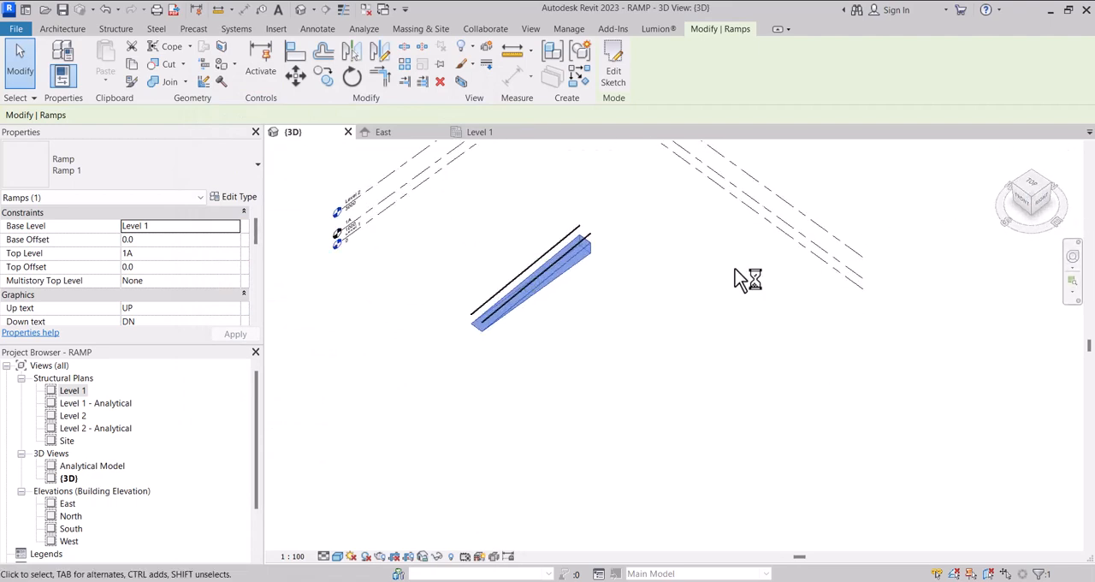
{"action": "scroll", "coordinate": [527, 342], "scroll_direction": "down", "scroll_amount": 2}
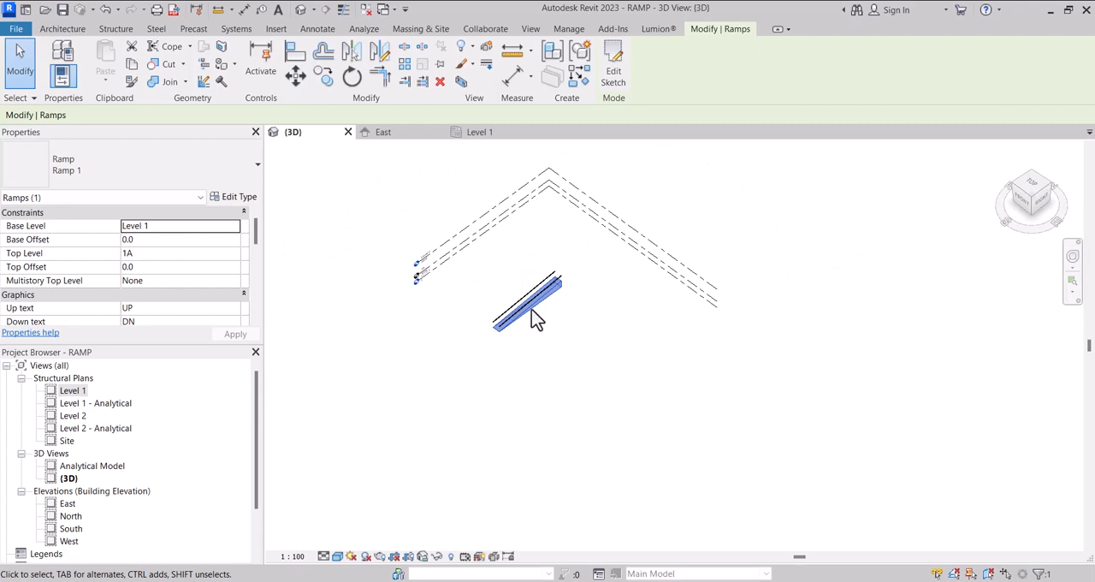
In the ramp railing's 900mm type, set the main pattern's regular baluster family to M_Baluster - Square : 20mm
{"action": "scroll", "coordinate": [531, 309], "scroll_direction": "up", "scroll_amount": 3}
{"action": "scroll", "coordinate": [509, 278], "scroll_direction": "down", "scroll_amount": 1}
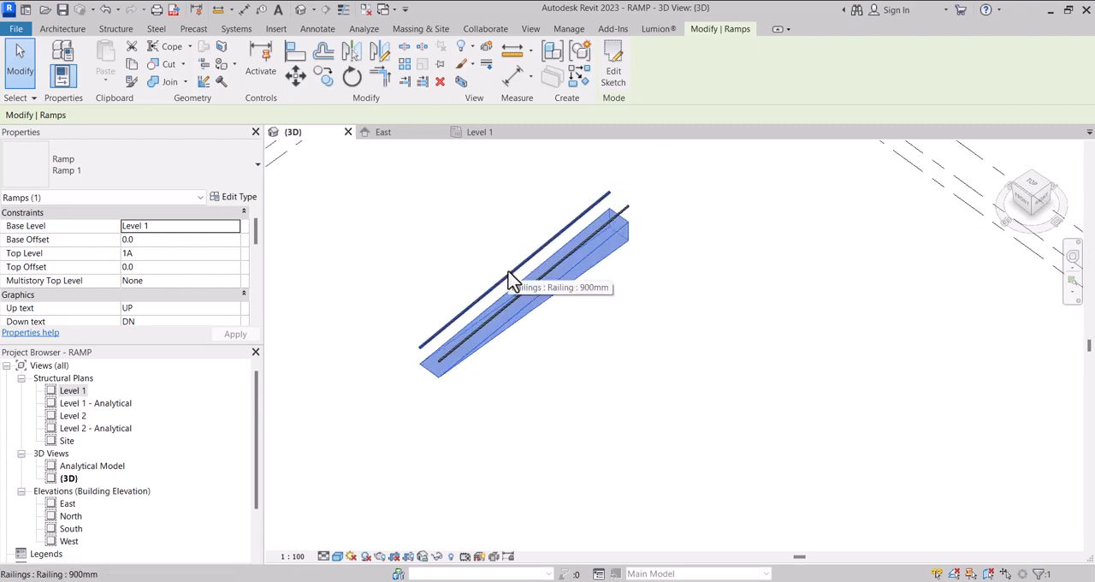
{"action": "scroll", "coordinate": [516, 299], "scroll_direction": "down", "scroll_amount": 2}
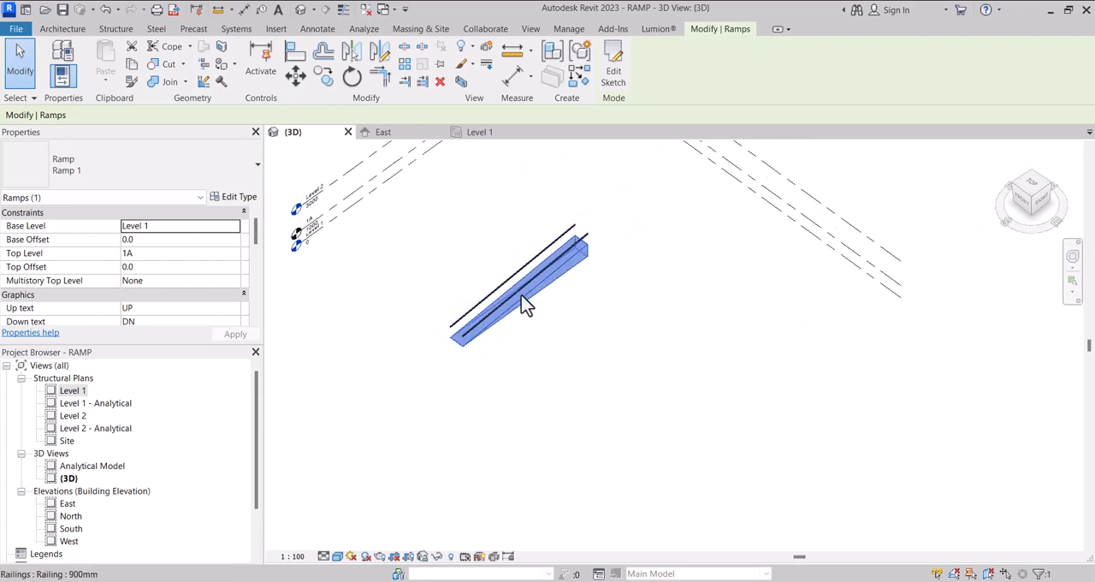
{"action": "scroll", "coordinate": [525, 301], "scroll_direction": "up", "scroll_amount": 1}
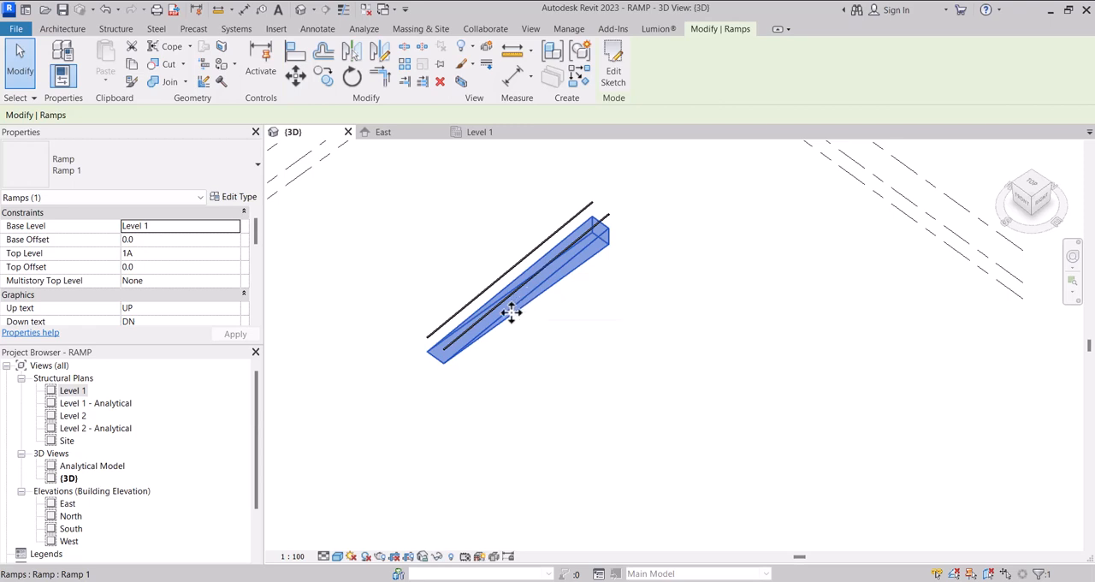
{"action": "left_click", "coordinate": [428, 300]}
{"action": "left_click", "coordinate": [476, 307]}
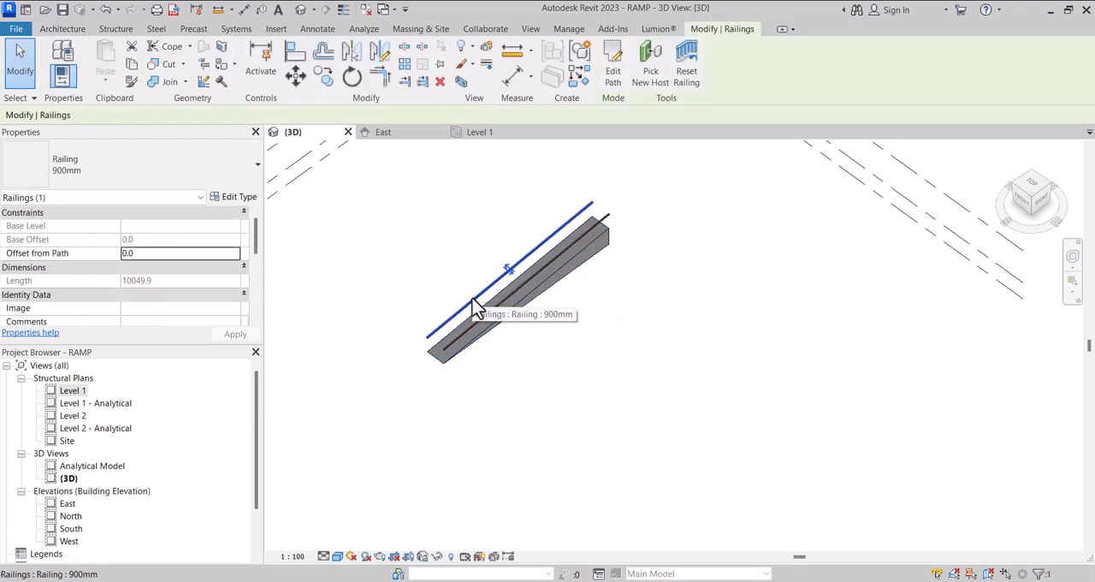
{"action": "left_click", "coordinate": [233, 201]}
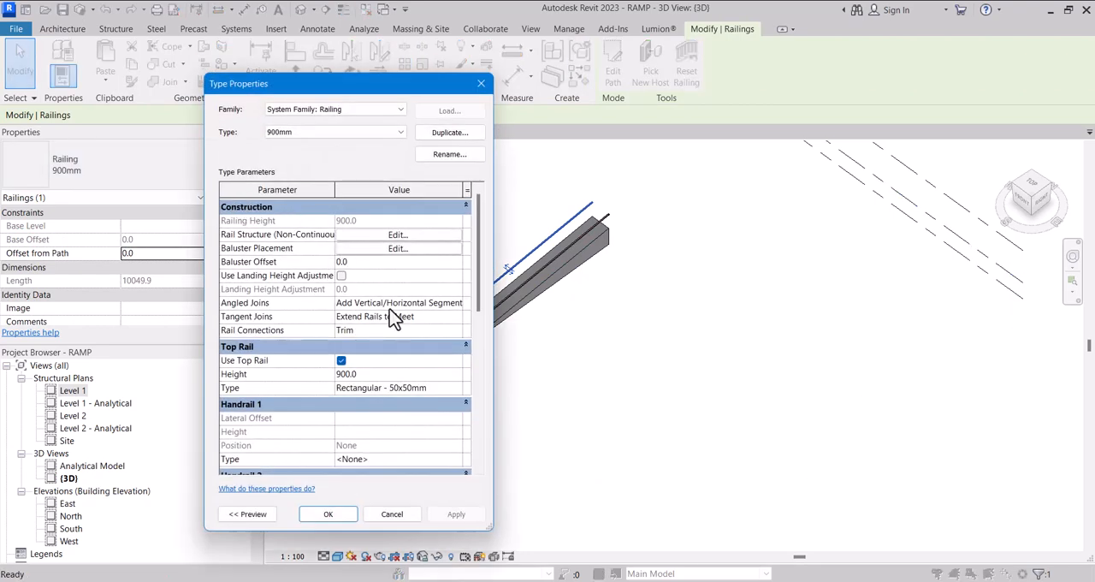
{"action": "left_click", "coordinate": [398, 250]}
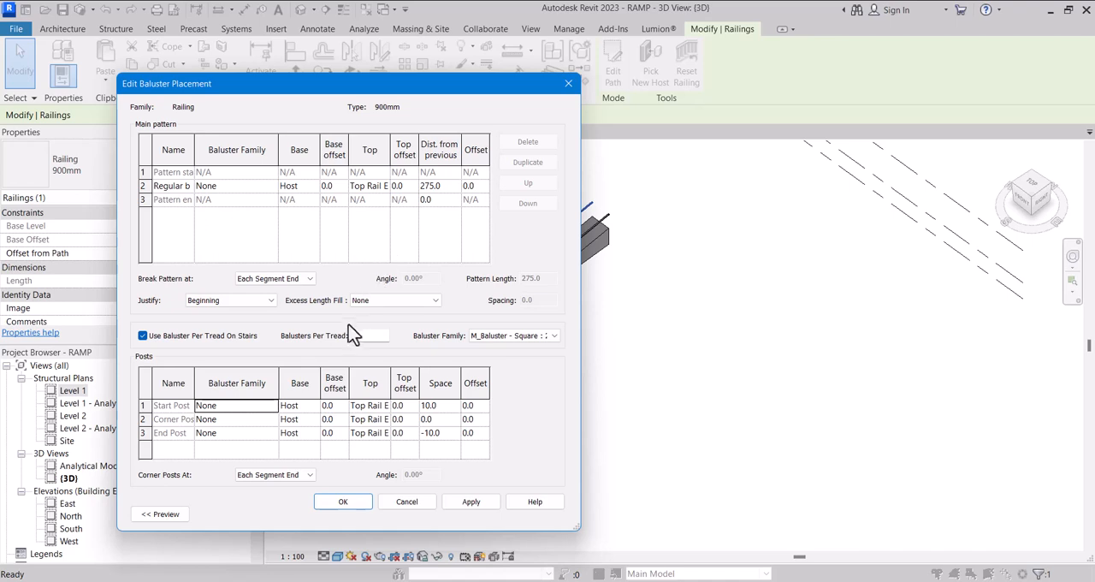
{"action": "left_click", "coordinate": [271, 189]}
{"action": "left_click", "coordinate": [271, 186]}
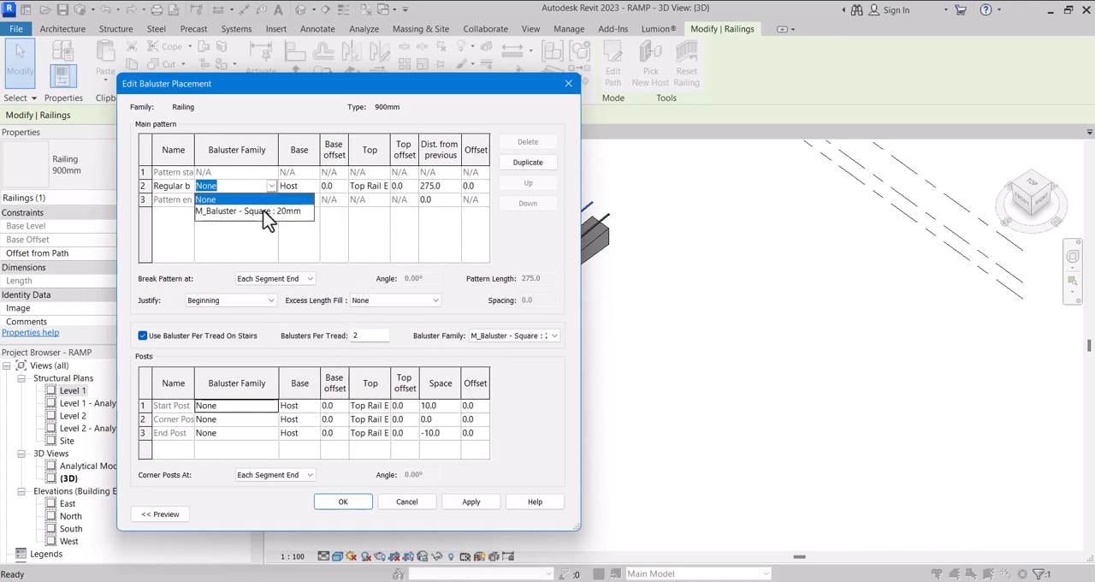
{"action": "left_click", "coordinate": [265, 212]}
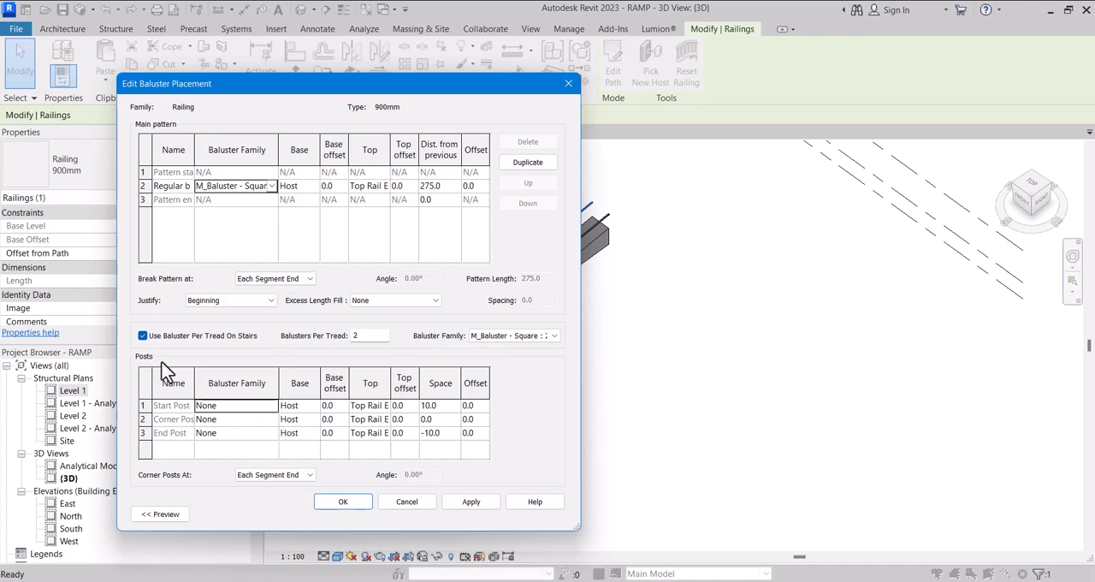
Set the start, corner and end posts to M_Baluster - Square : 20mm and accept the baluster placement and railing type properties
{"action": "left_click", "coordinate": [272, 406]}
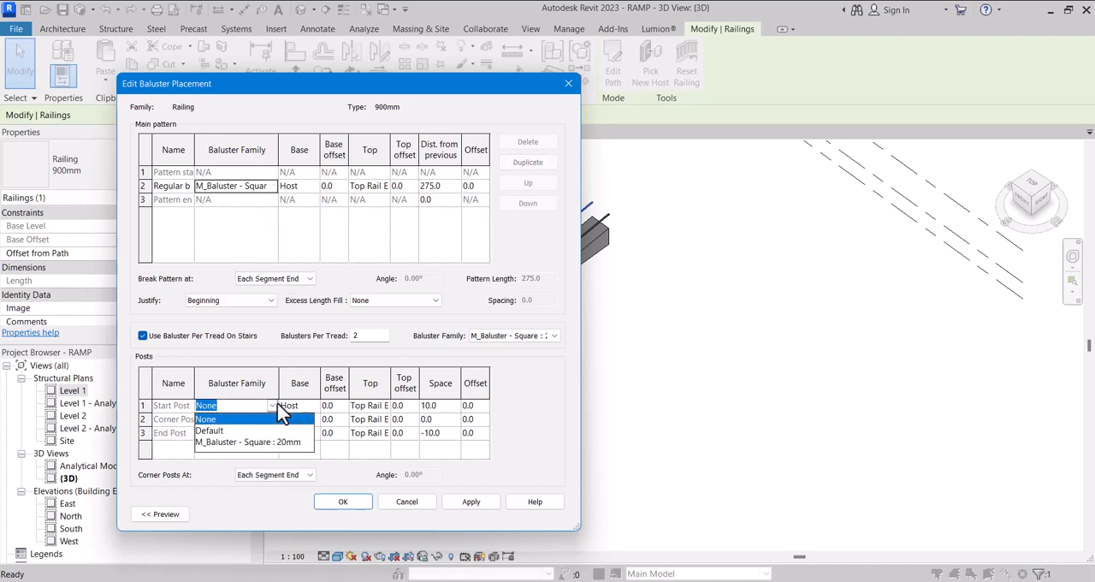
{"action": "left_click", "coordinate": [226, 442]}
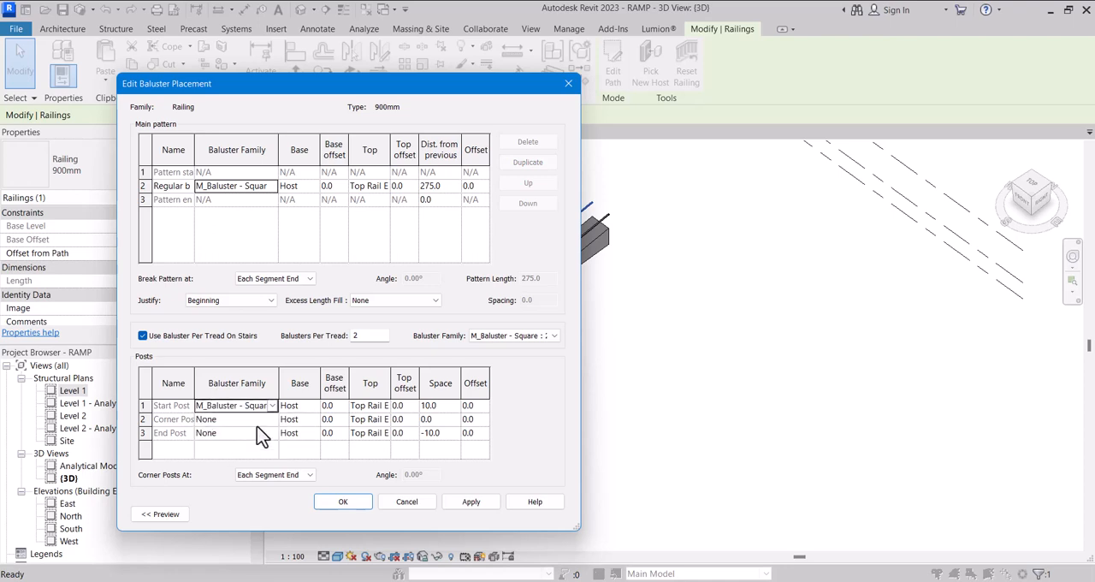
{"action": "left_click", "coordinate": [274, 419]}
{"action": "left_click", "coordinate": [251, 445]}
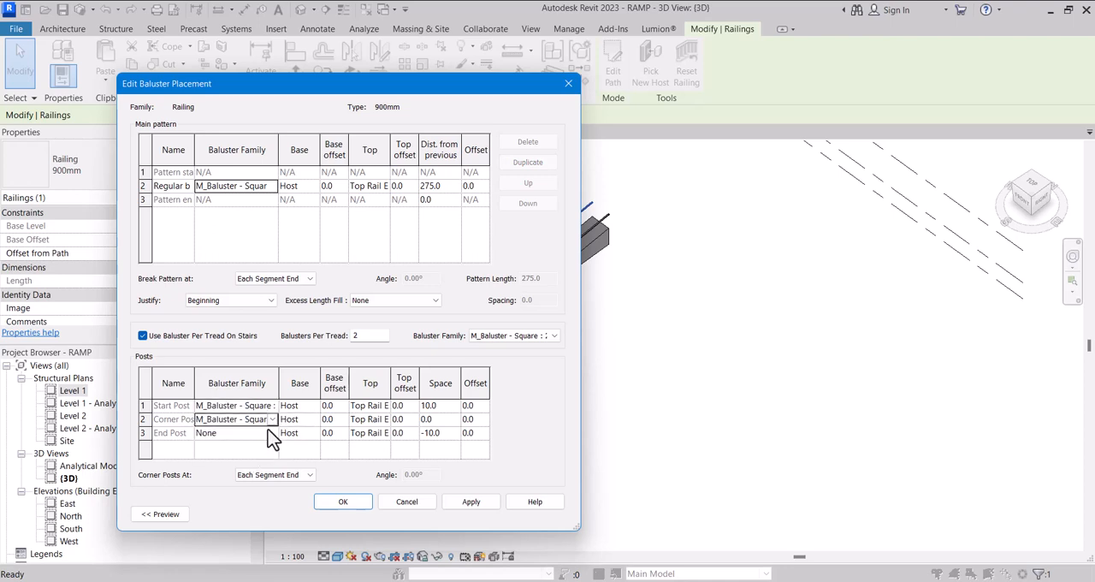
{"action": "left_click", "coordinate": [272, 433]}
{"action": "left_click", "coordinate": [272, 433]}
{"action": "left_click", "coordinate": [249, 470]}
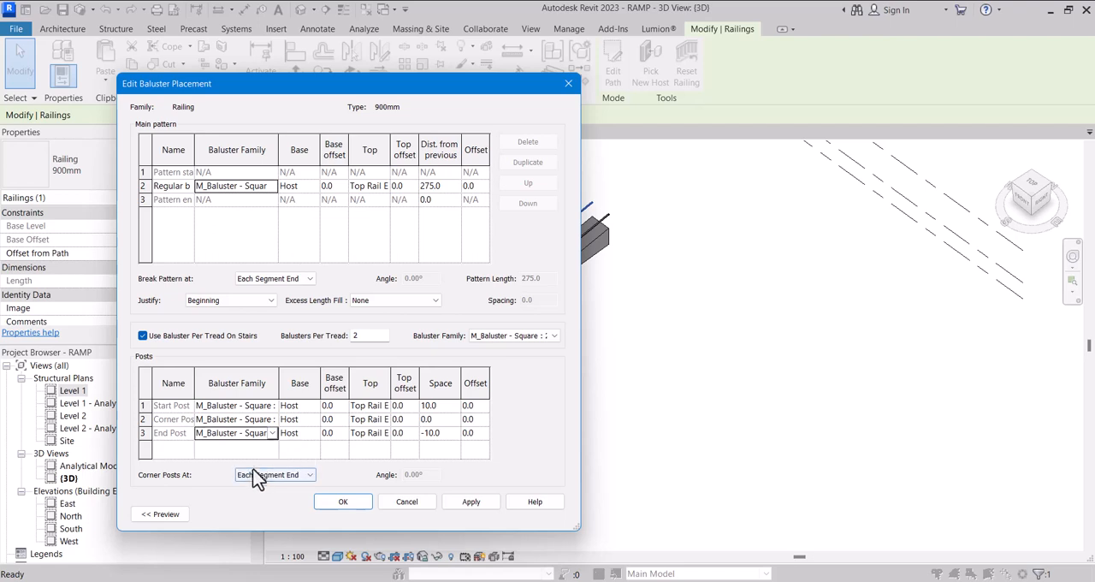
{"action": "left_click", "coordinate": [473, 503]}
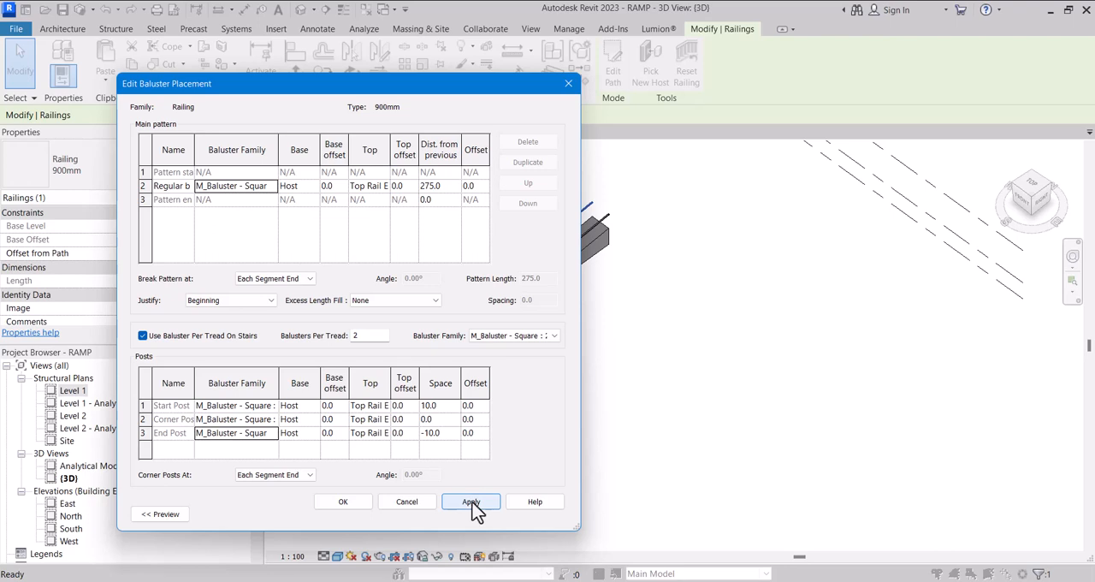
{"action": "left_click", "coordinate": [346, 505]}
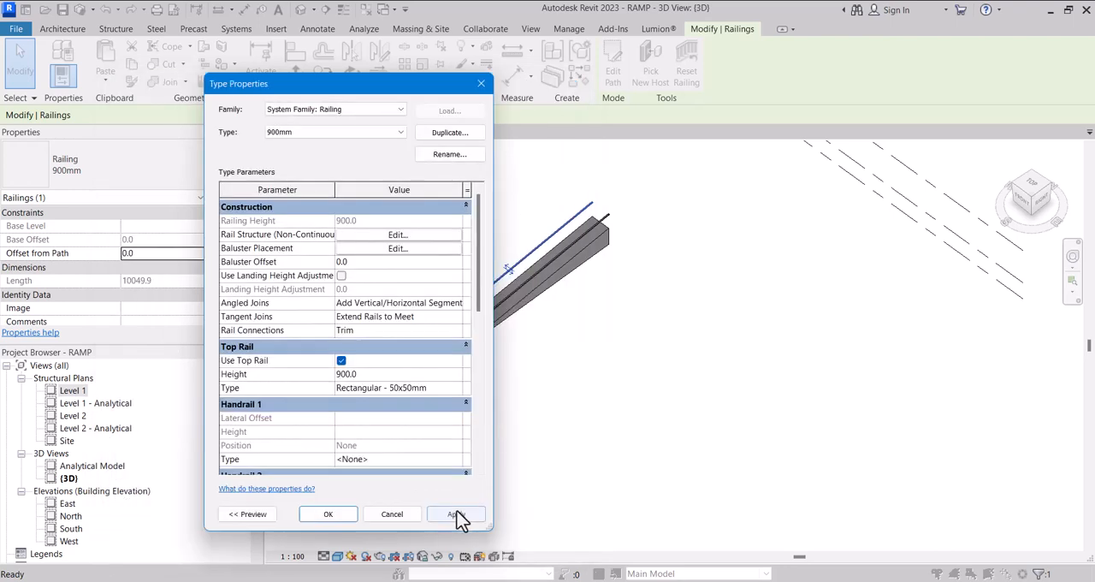
{"action": "left_click", "coordinate": [458, 515]}
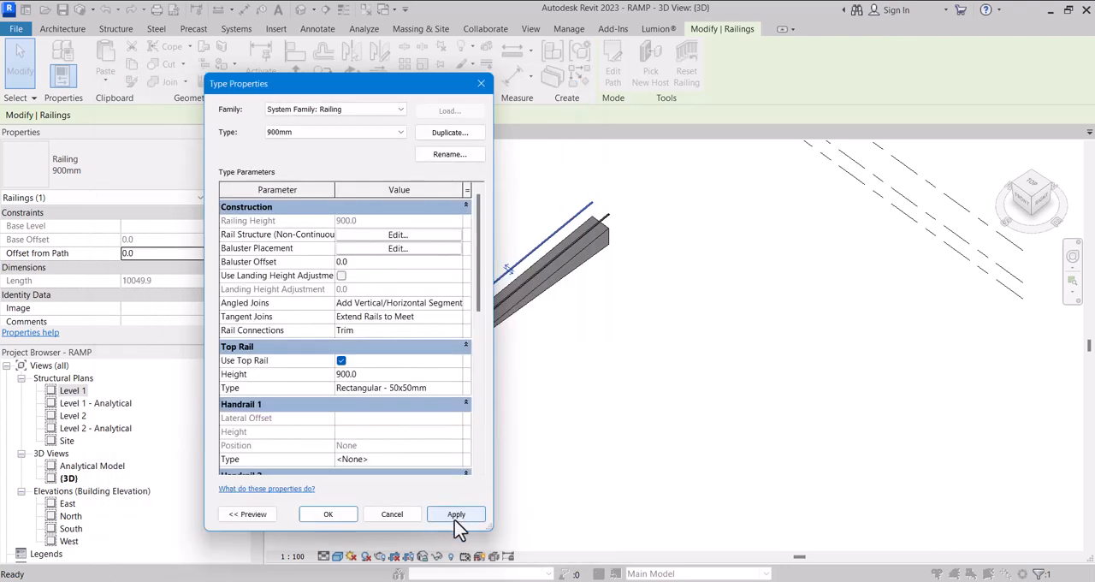
{"action": "left_click", "coordinate": [330, 514]}
Inspect the balusters along the ramp and review the 900mm railing type's construction, top rail and handrail parameters
{"action": "scroll", "coordinate": [414, 381], "scroll_direction": "up", "scroll_amount": 5}
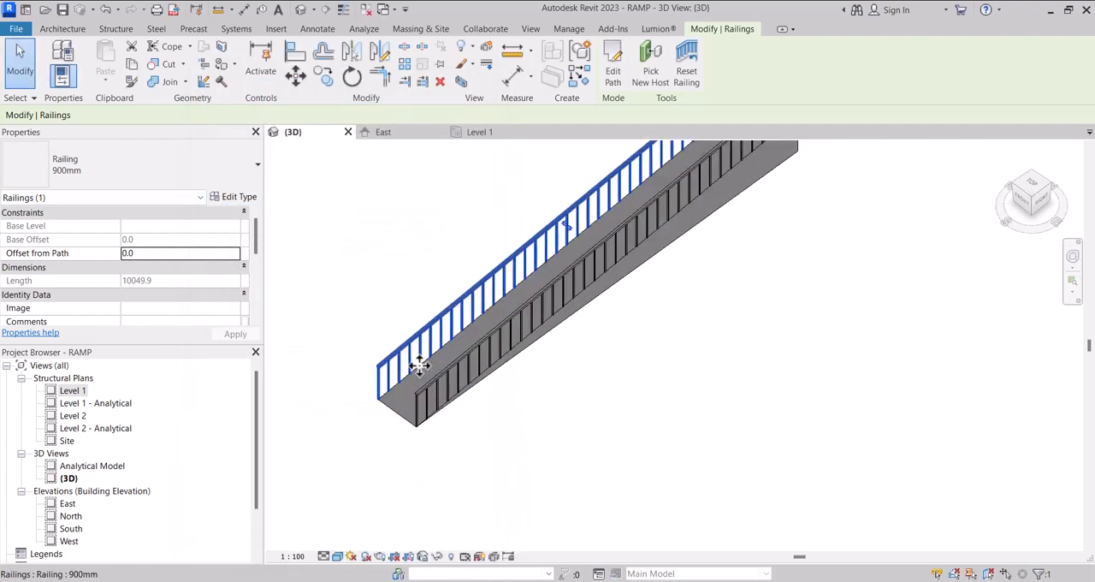
{"action": "scroll", "coordinate": [414, 380], "scroll_direction": "down", "scroll_amount": 3}
{"action": "scroll", "coordinate": [579, 269], "scroll_direction": "down", "scroll_amount": 2}
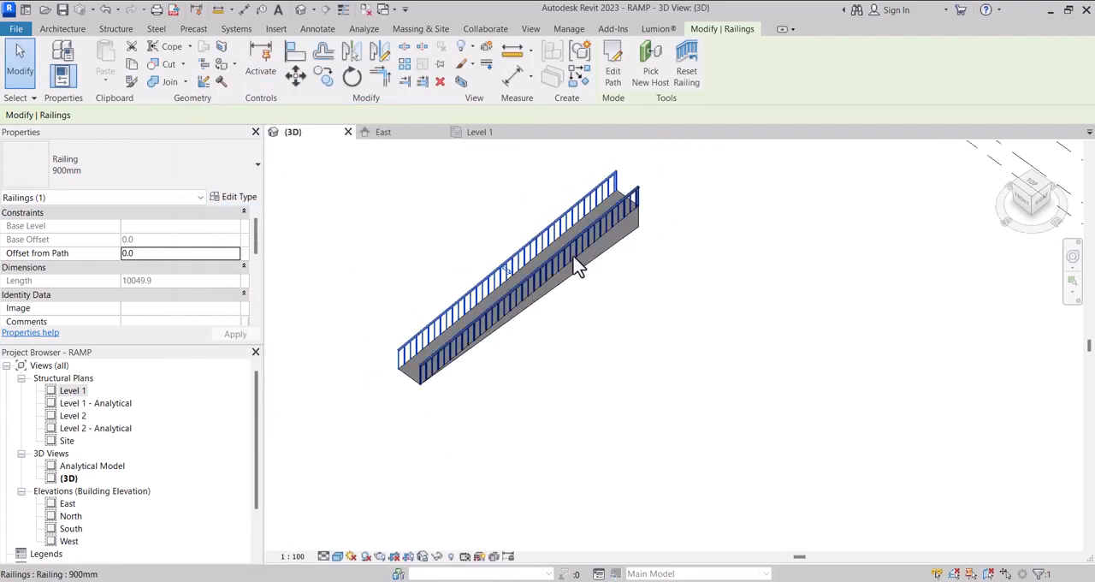
{"action": "scroll", "coordinate": [564, 278], "scroll_direction": "down", "scroll_amount": 2}
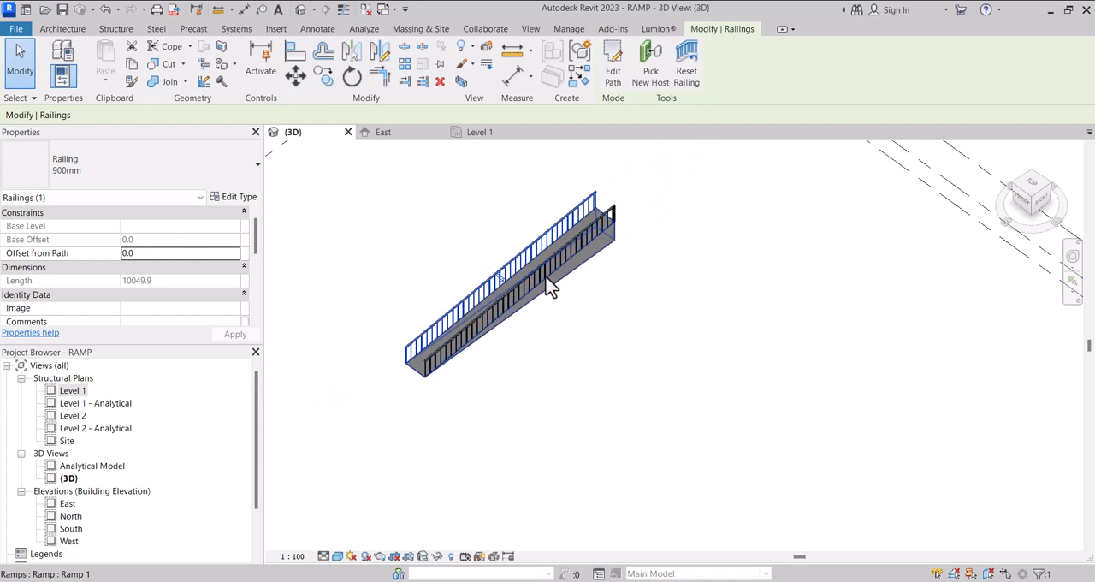
{"action": "scroll", "coordinate": [531, 266], "scroll_direction": "up", "scroll_amount": 3}
{"action": "scroll", "coordinate": [317, 213], "scroll_direction": "down", "scroll_amount": 2}
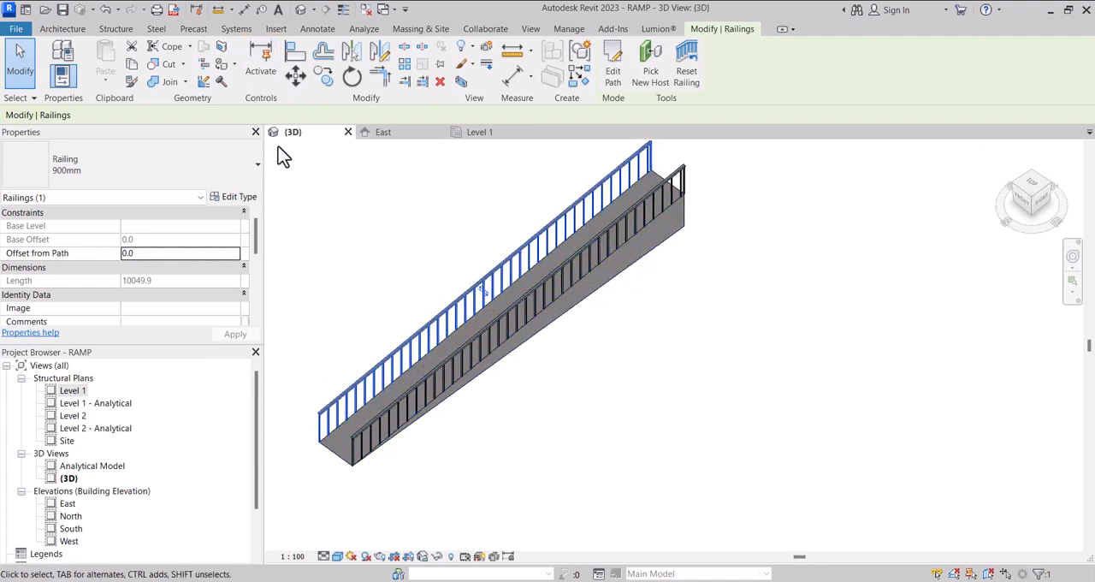
{"action": "left_click", "coordinate": [239, 197]}
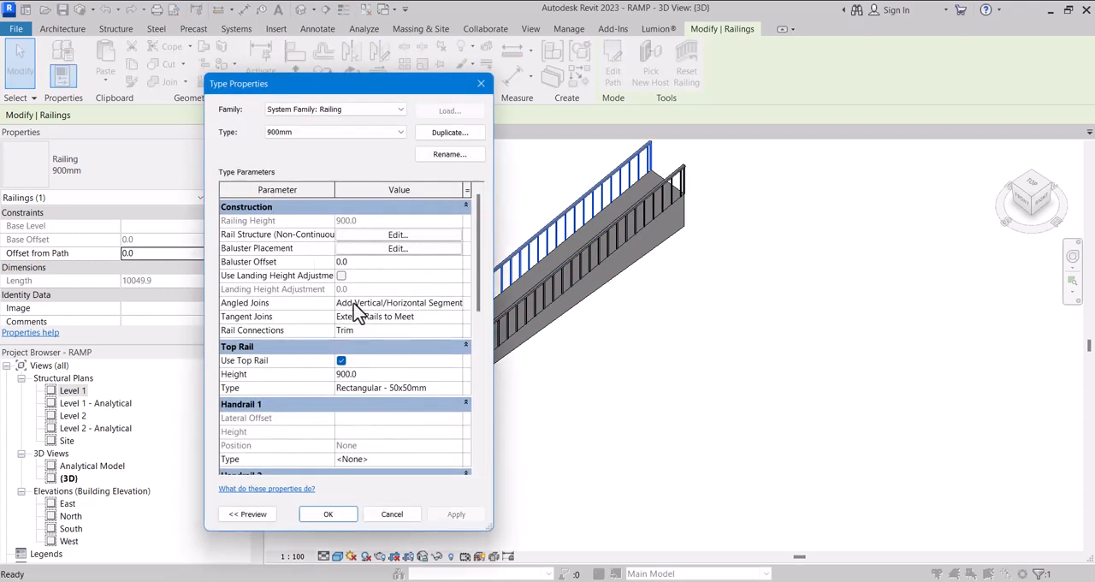
{"action": "scroll", "coordinate": [396, 359], "scroll_direction": "down", "scroll_amount": 4}
{"action": "scroll", "coordinate": [393, 376], "scroll_direction": "down", "scroll_amount": 2}
{"action": "scroll", "coordinate": [395, 398], "scroll_direction": "up", "scroll_amount": 4}
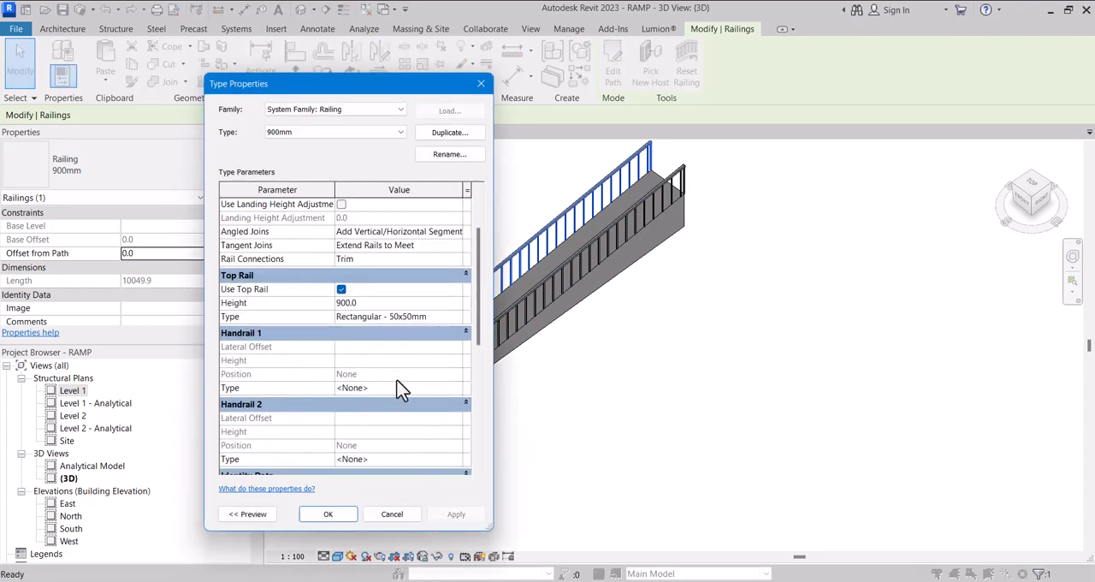
{"action": "scroll", "coordinate": [391, 335], "scroll_direction": "up", "scroll_amount": 2}
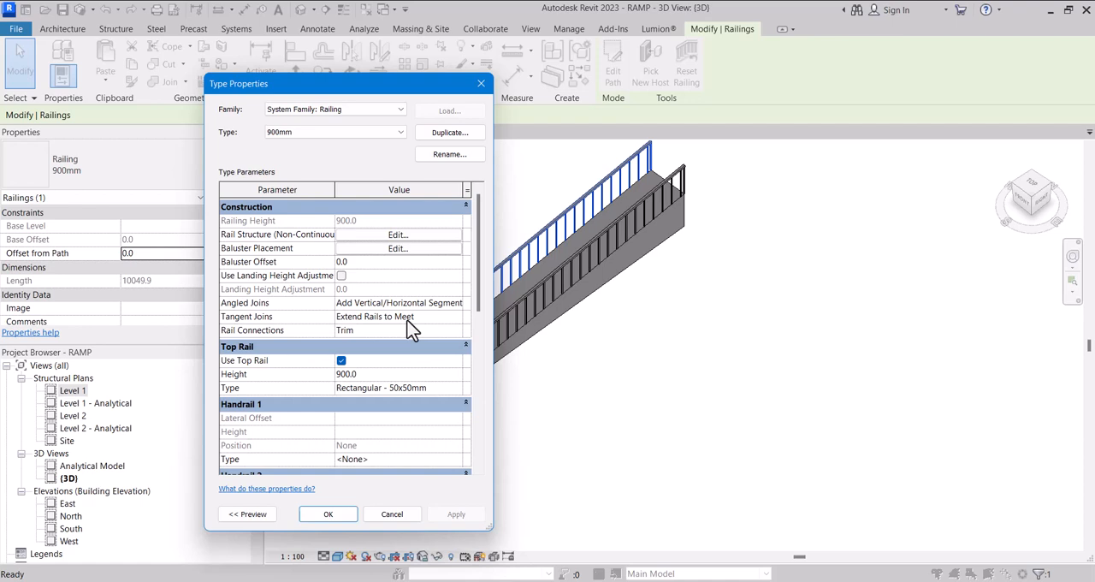
{"action": "left_click", "coordinate": [325, 515]}
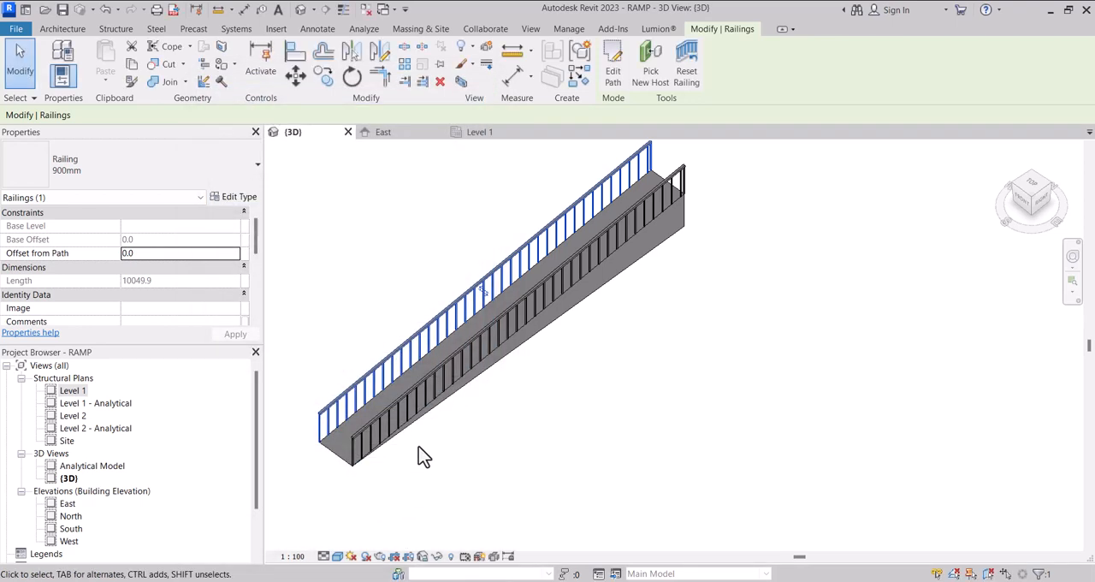
{"action": "scroll", "coordinate": [425, 433], "scroll_direction": "down", "scroll_amount": 2}
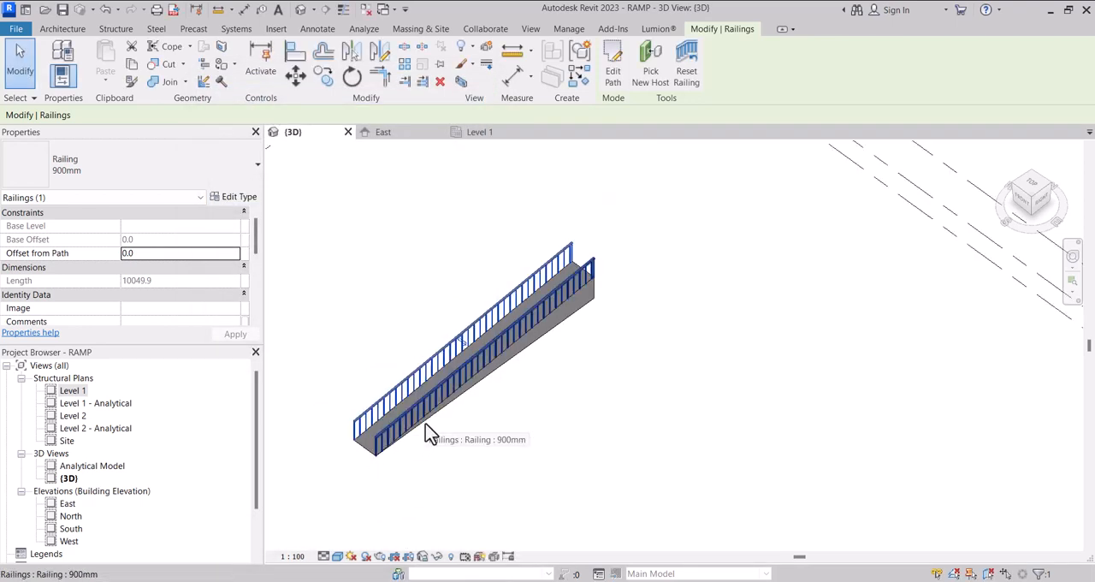